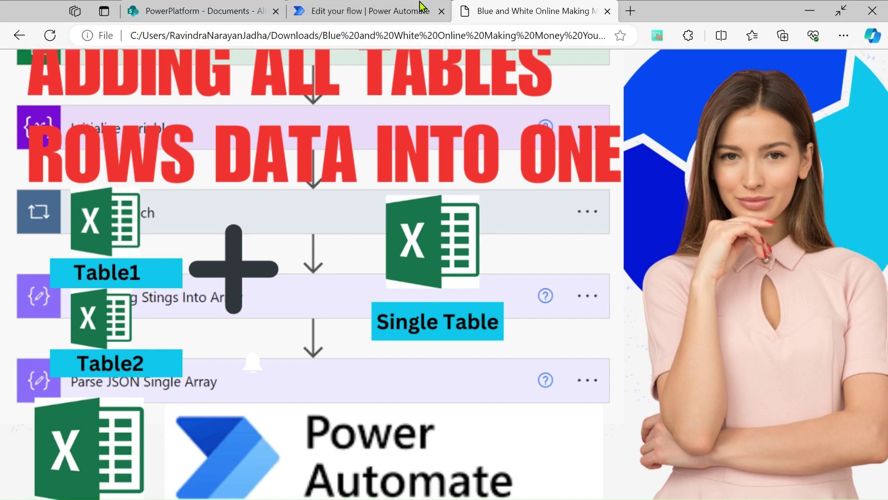
# Step: Open the GetMultipleSheetData workbook from the SharePoint PowerPlatform documents and check the table name on the Paseo and Montana sheets
pyautogui.click(202, 7)
pyautogui.click(317, 227)
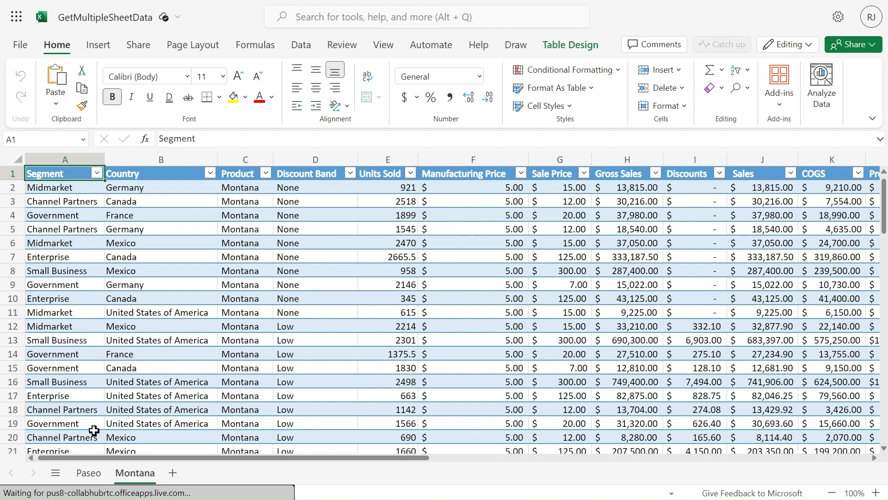
pyautogui.click(90, 474)
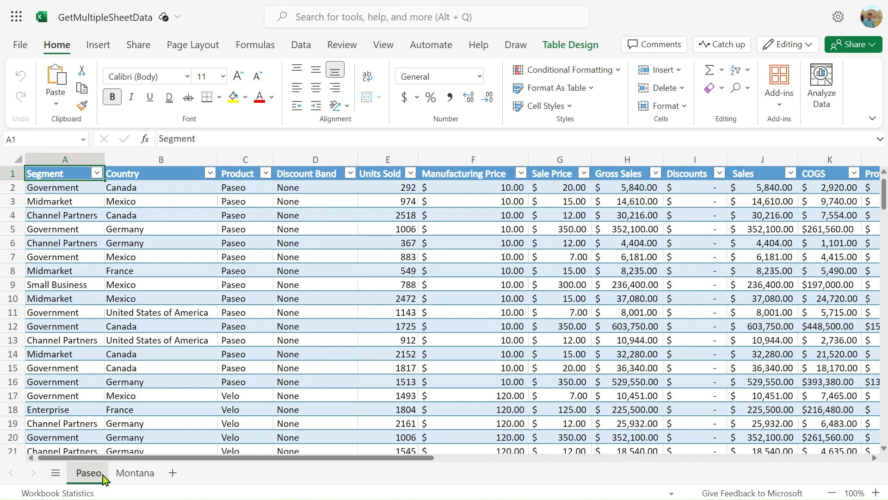
pyautogui.click(546, 45)
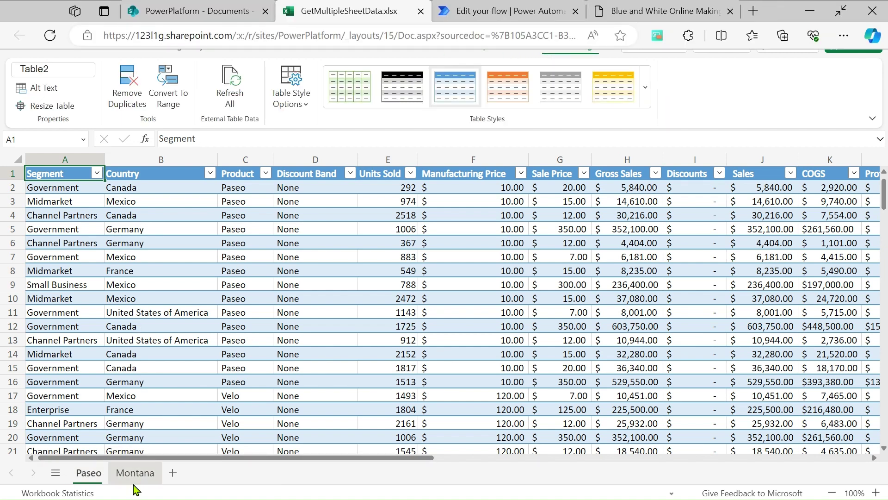
pyautogui.click(134, 474)
pyautogui.click(220, 302)
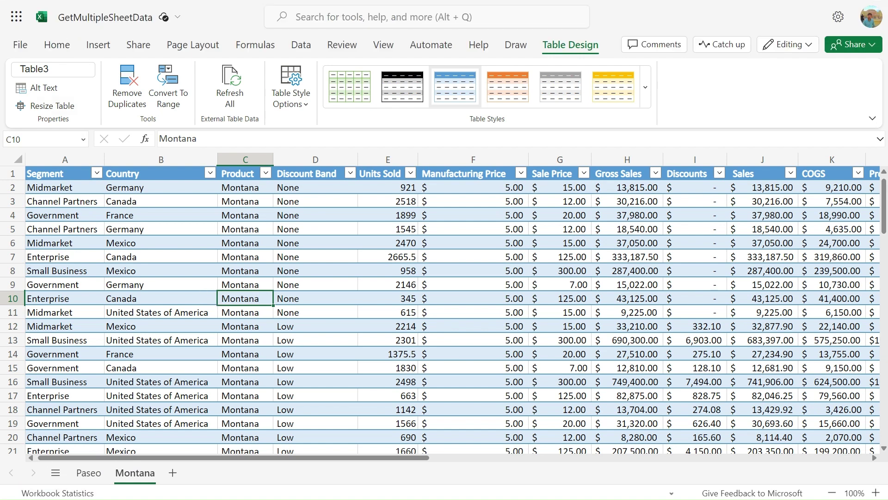
# Step: Switch between the Montana and Paseo sheets and review the data rows in the Paseo table
pyautogui.click(81, 479)
pyautogui.click(115, 478)
pyautogui.click(89, 473)
pyautogui.scroll(-5, 174, 380)
pyautogui.scroll(5, 174, 380)
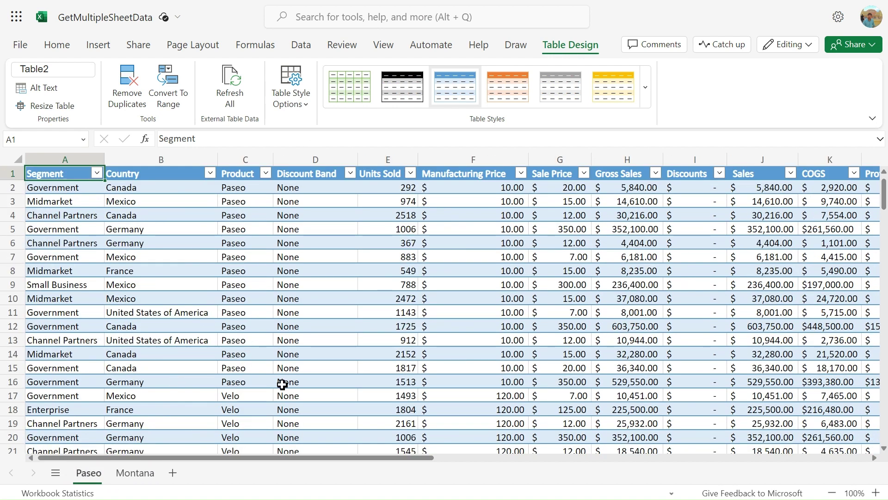
pyautogui.moveTo(346, 6)
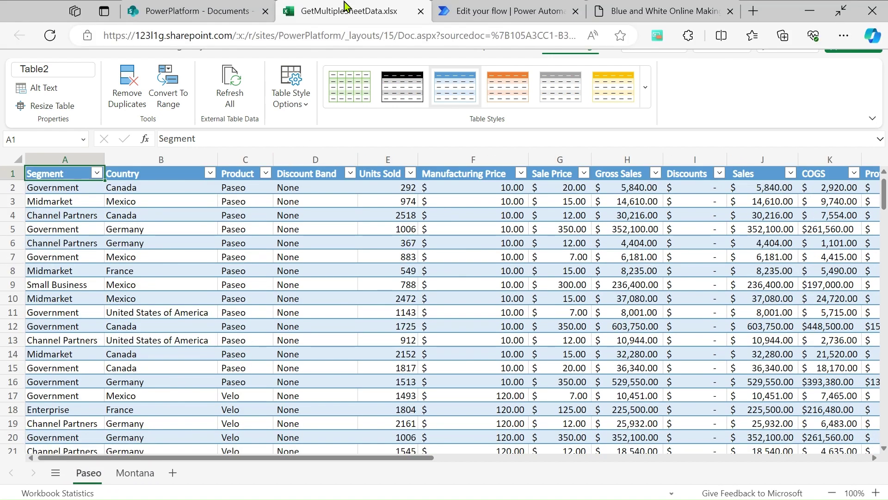
# Step: Switch to Power Automate and run a manual test of the Get All Table Data In One Step flow
pyautogui.click(515, 8)
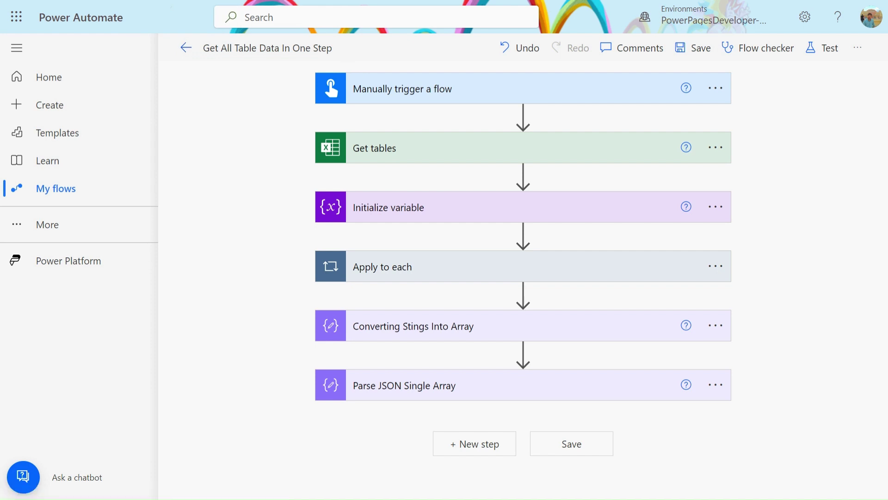
pyautogui.click(814, 57)
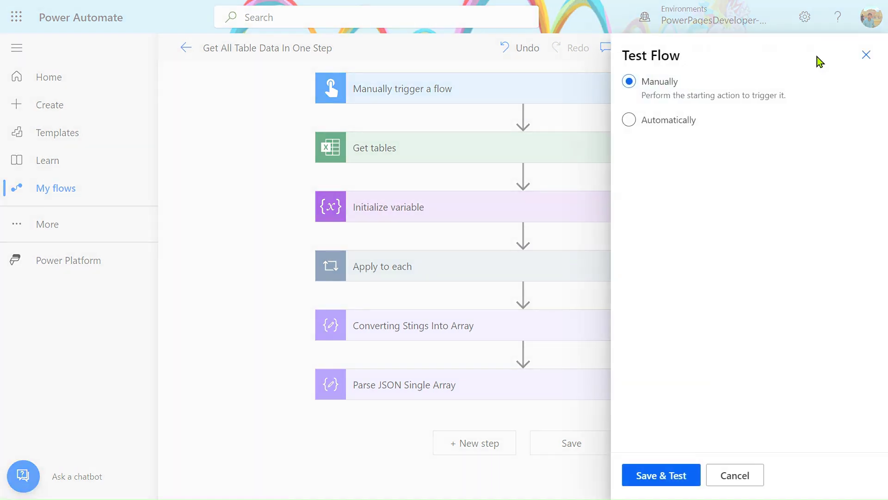
pyautogui.click(663, 474)
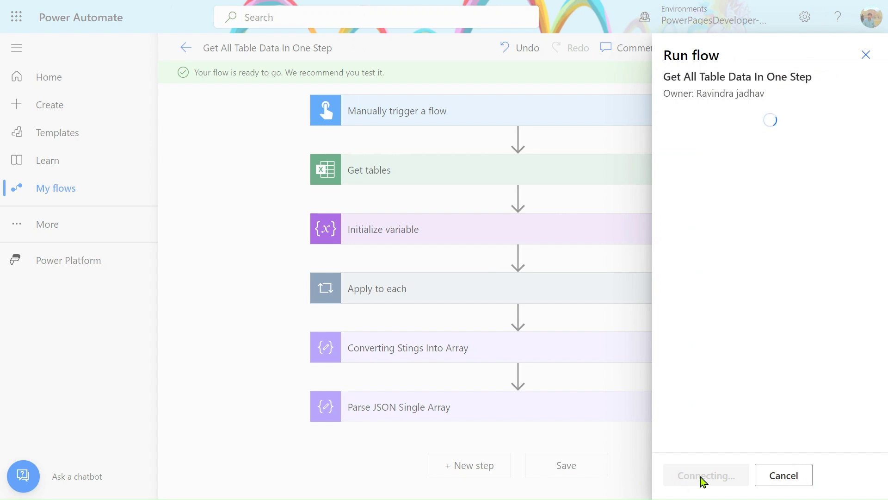
pyautogui.click(701, 477)
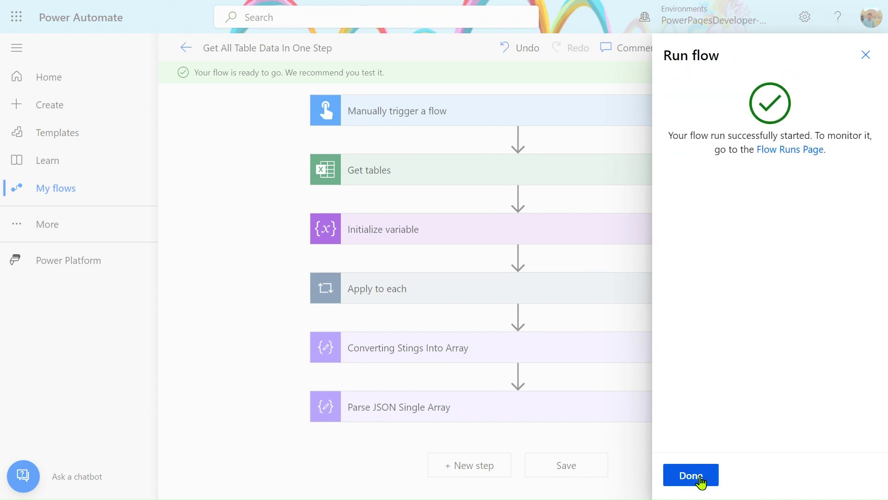
pyautogui.click(701, 476)
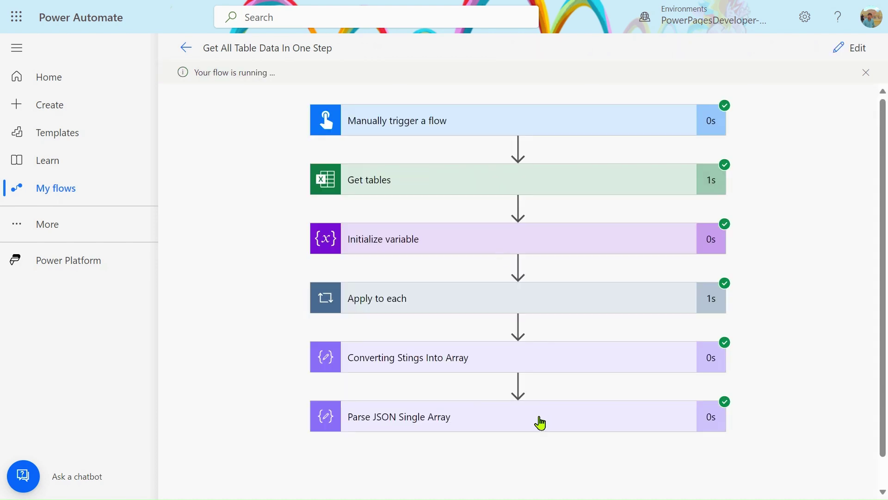
# Step: Expand Parse JSON Single Array in the flow run and examine the records in its output body
pyautogui.click(539, 421)
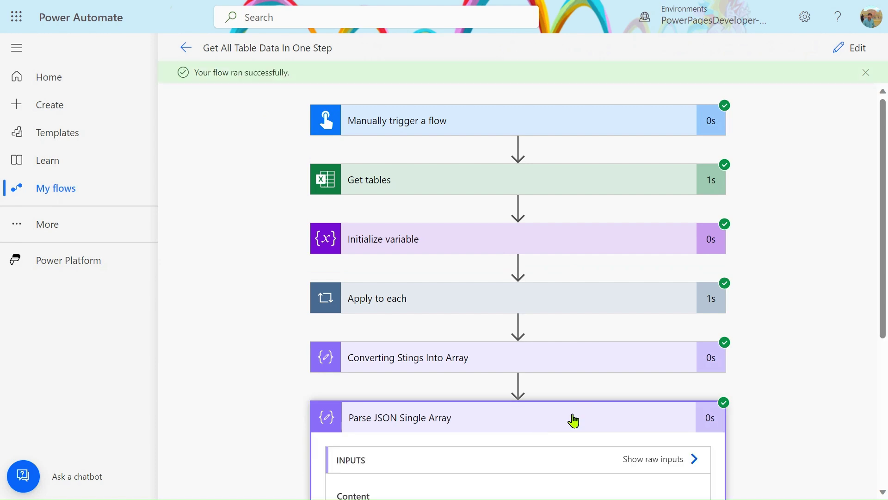
pyautogui.scroll(-5, 570, 412)
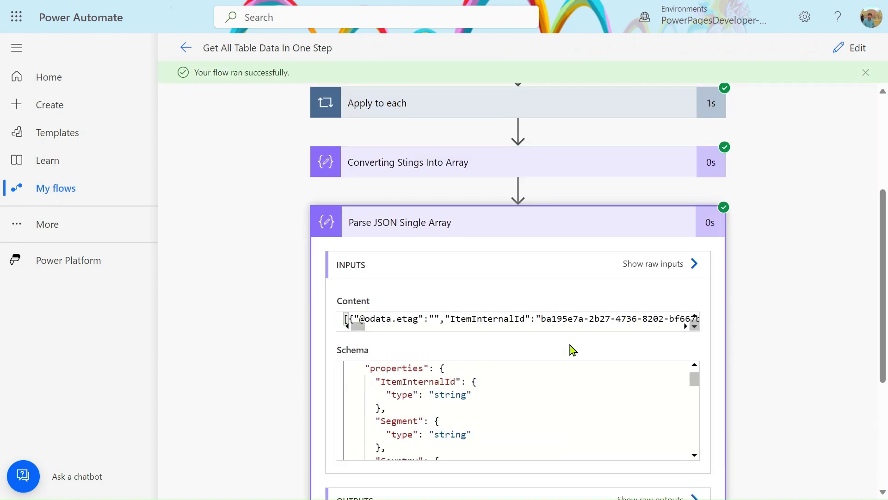
pyautogui.scroll(-5, 510, 422)
pyautogui.scroll(-5, 783, 398)
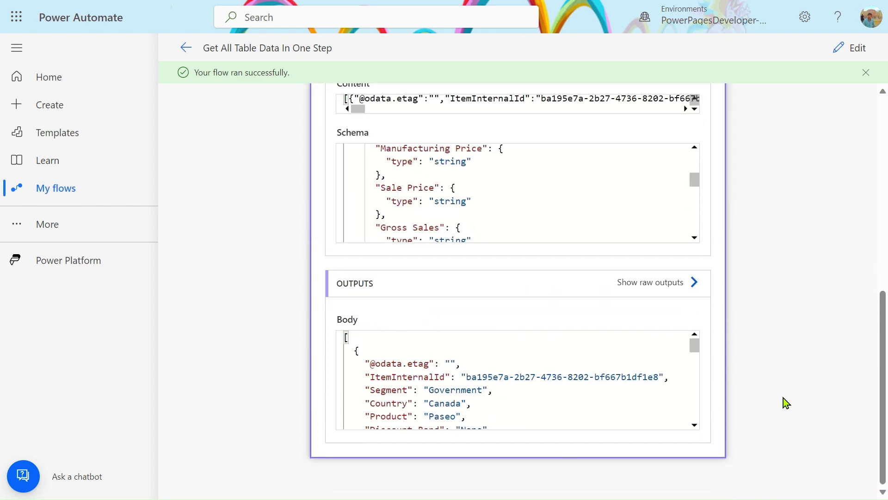
pyautogui.scroll(-5, 583, 375)
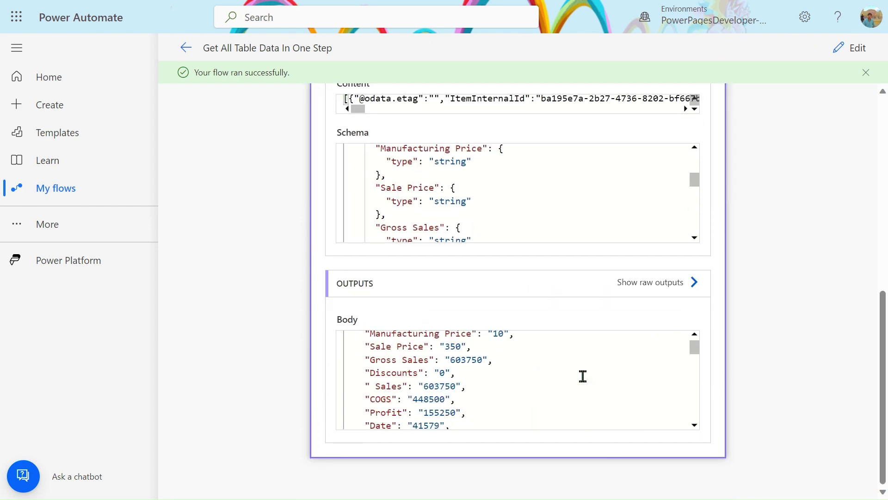
# Step: Compare the flow output with the Paseo and Montana sheets in the Excel workbook, and return to the flow run in Power Automate
pyautogui.moveTo(633, 7)
pyautogui.click(363, 10)
pyautogui.click(212, 379)
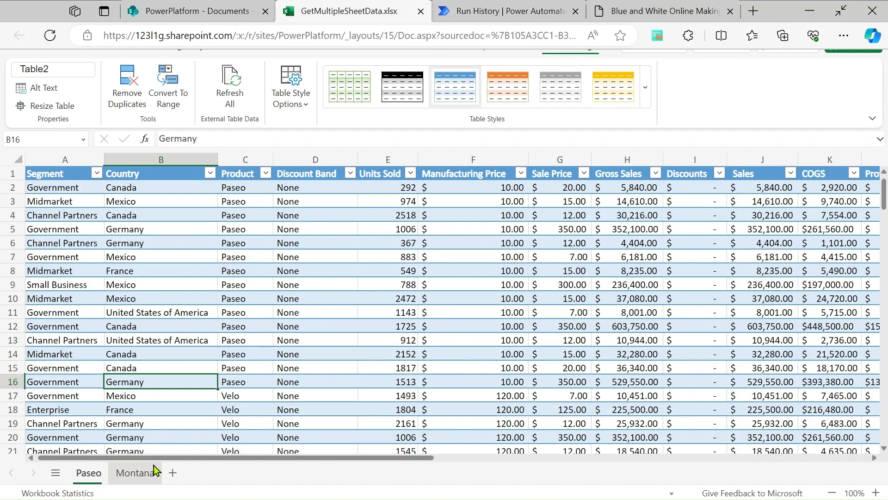
pyautogui.click(140, 477)
pyautogui.click(94, 468)
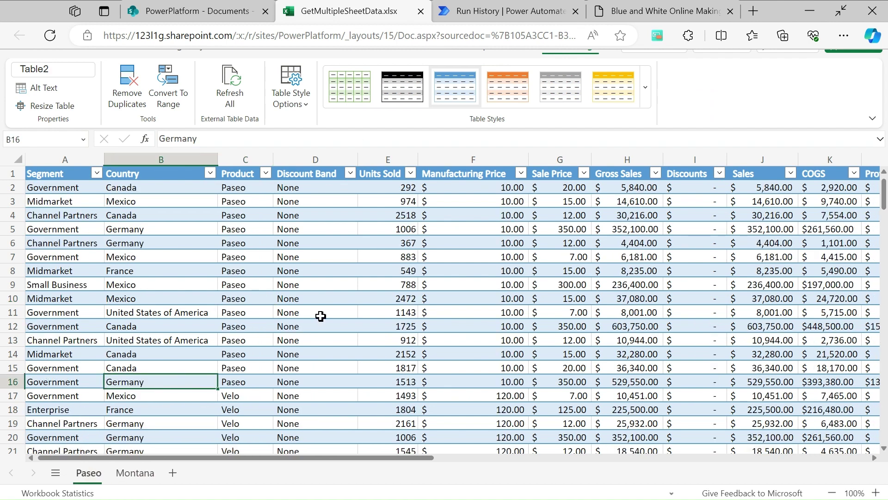
pyautogui.click(497, 7)
pyautogui.click(867, 78)
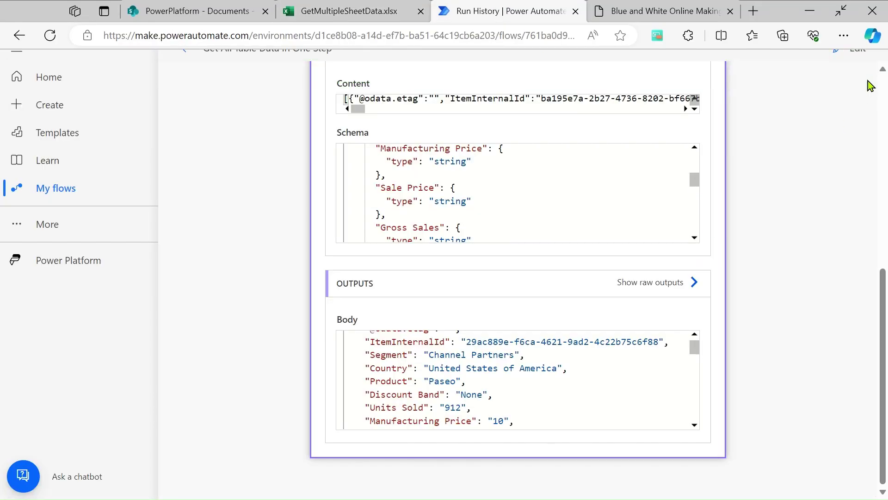
# Step: Open a second Power Automate browser tab and start building an instant cloud flow from blank
pyautogui.rightClick(481, 9)
pyautogui.click(519, 88)
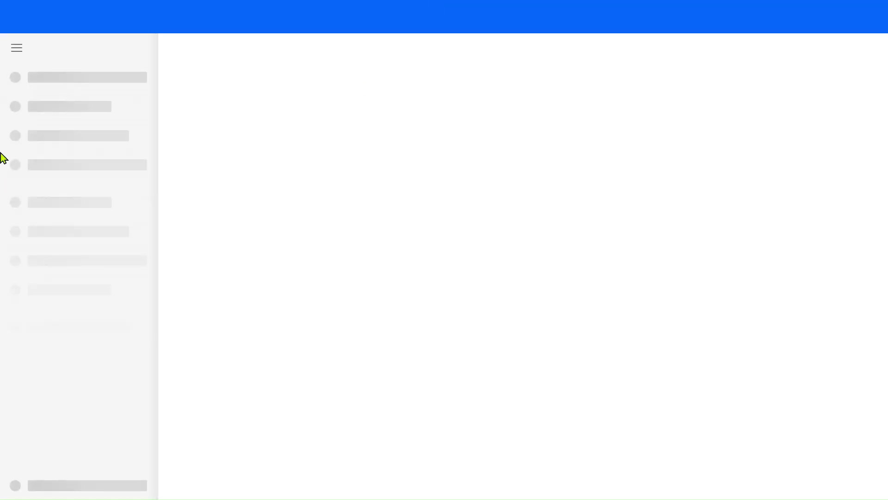
pyautogui.click(76, 113)
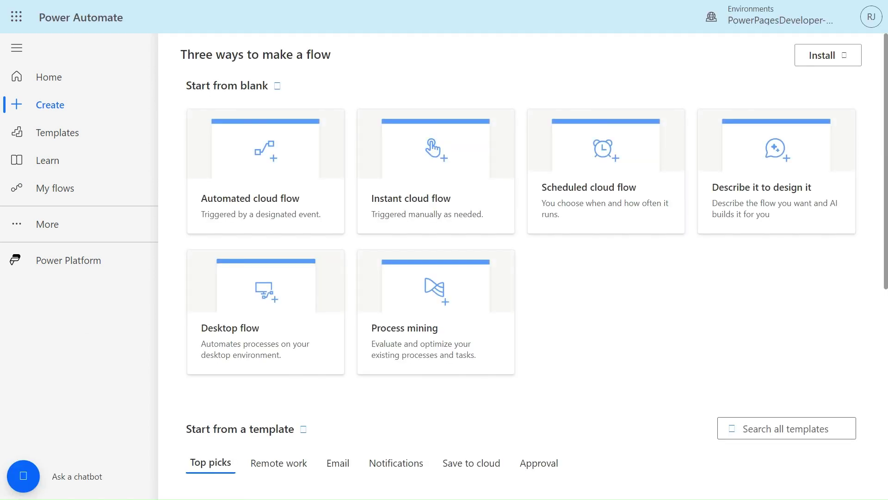
pyautogui.click(383, 170)
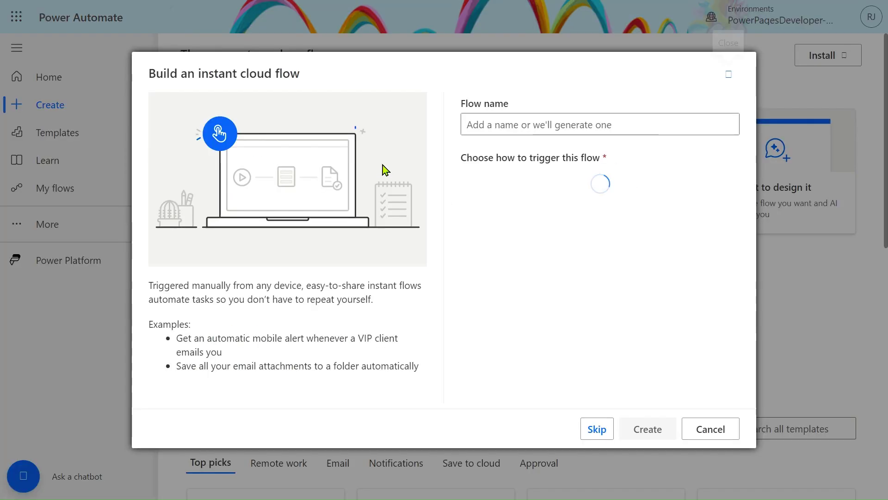
pyautogui.click(560, 122)
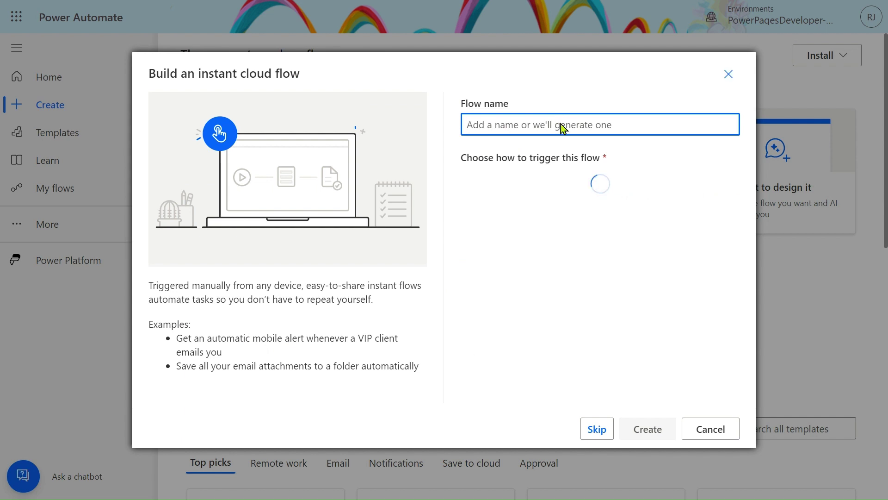
pyautogui.write('Merga')
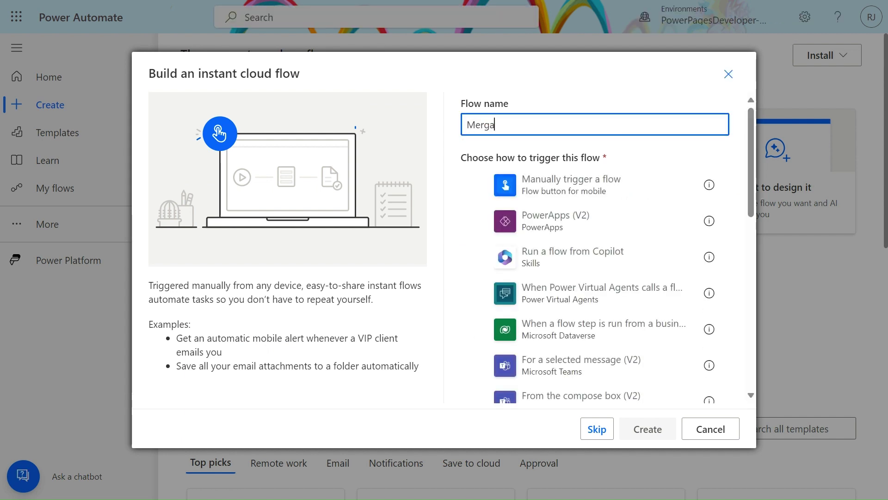
pyautogui.press('BackSpace')
pyautogui.press('BackSpace')
pyautogui.press('BackSpace')
pyautogui.press('BackSpace')
pyautogui.press('BackSpace')
# Step: Create the flow as AllDataOfMiltipleTables with the Manually trigger a flow trigger, and close the Copilot pane
pyautogui.write('All')
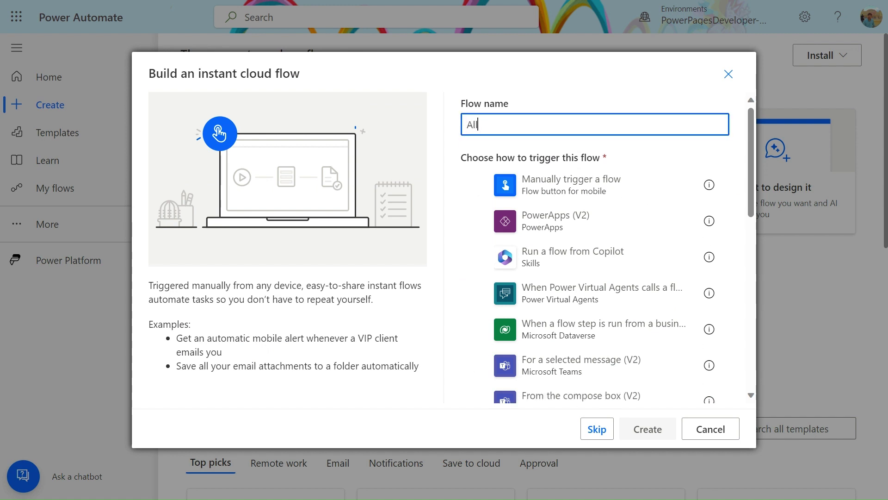
pyautogui.write('DataOfMilt')
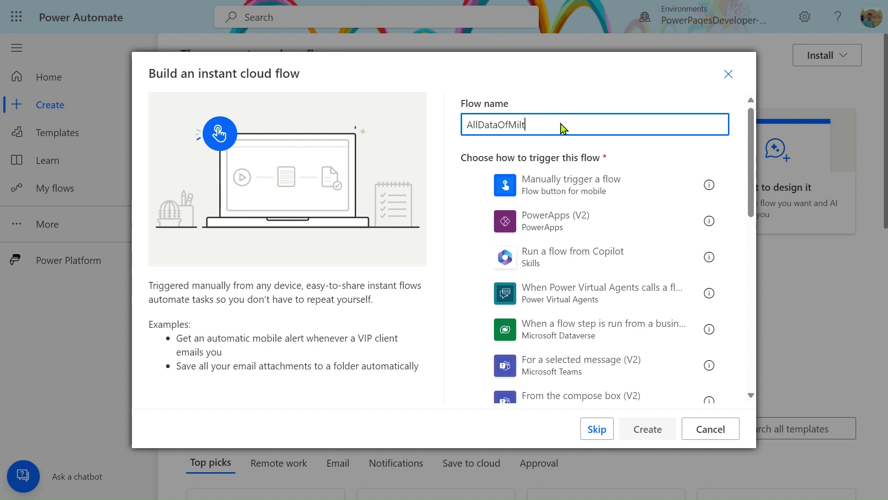
pyautogui.write('ipleTables')
pyautogui.click(507, 196)
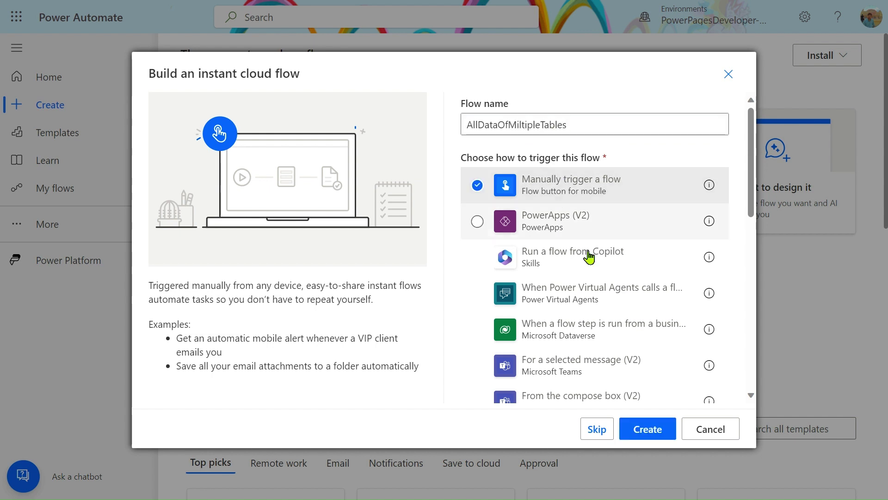
pyautogui.click(656, 437)
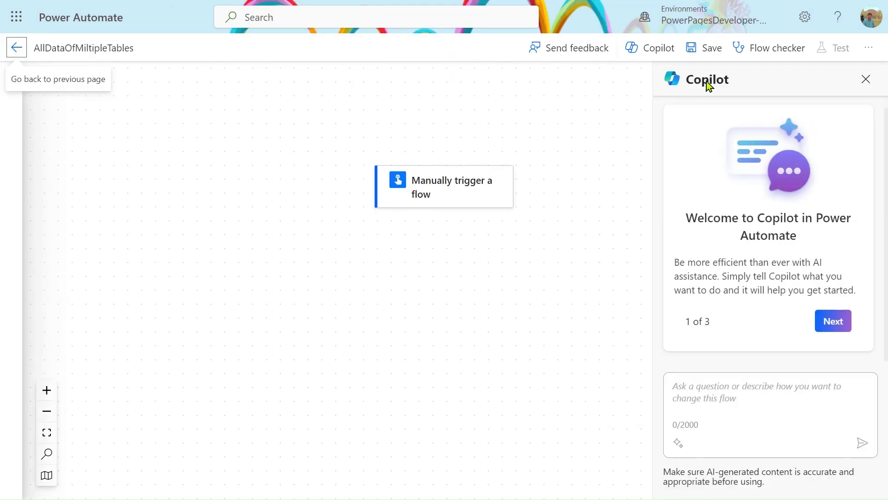
pyautogui.click(866, 78)
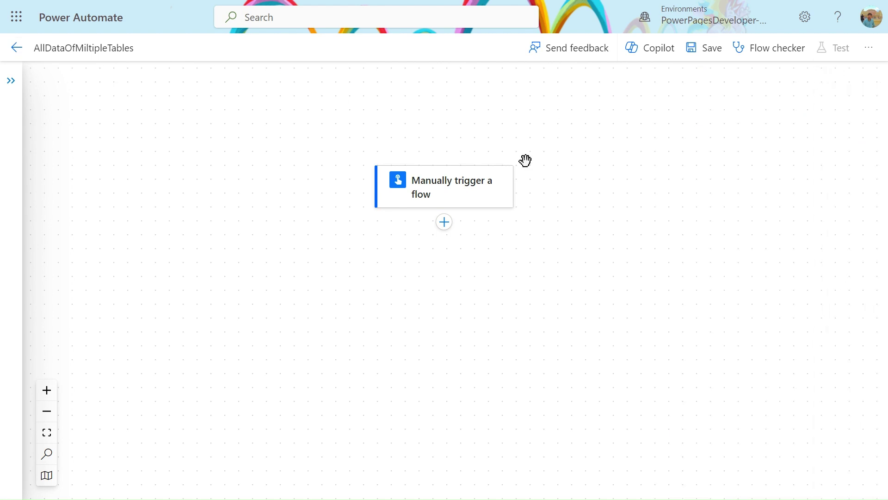
# Step: Start adding an action below the manual trigger and search the actions for "get table"
pyautogui.click(443, 226)
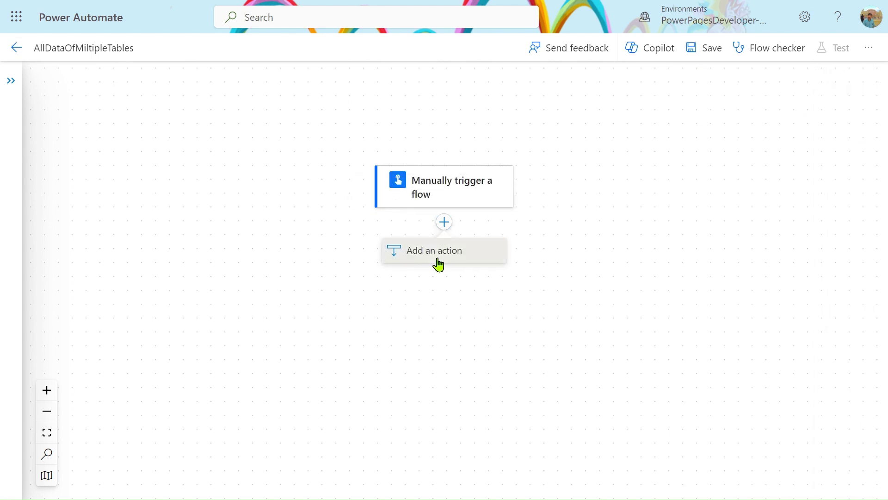
pyautogui.click(436, 258)
pyautogui.write('get table')
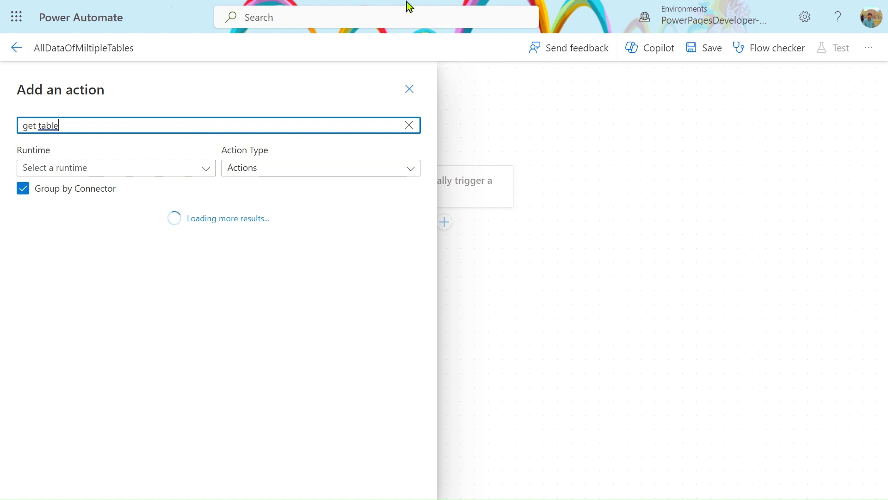
# Step: Switch to the GetMultipleSheetData workbook and look at its Montana and Paseo sheets again
pyautogui.click(298, 10)
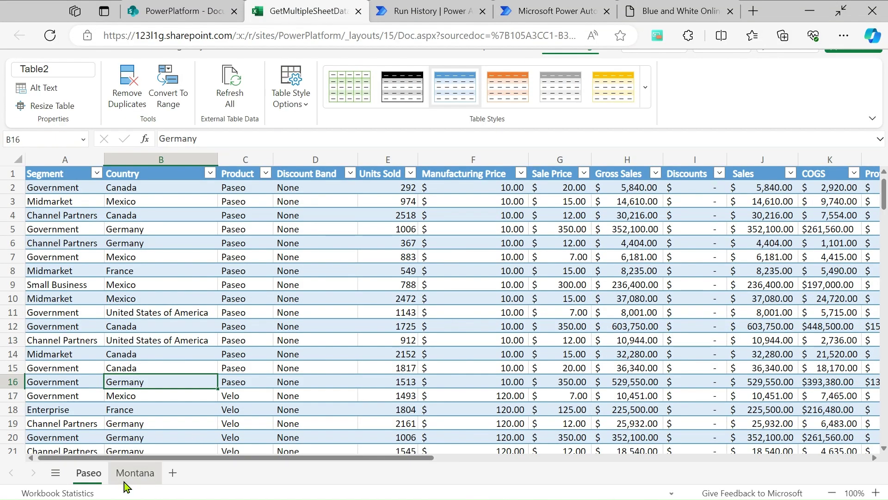
pyautogui.click(139, 473)
pyautogui.click(92, 473)
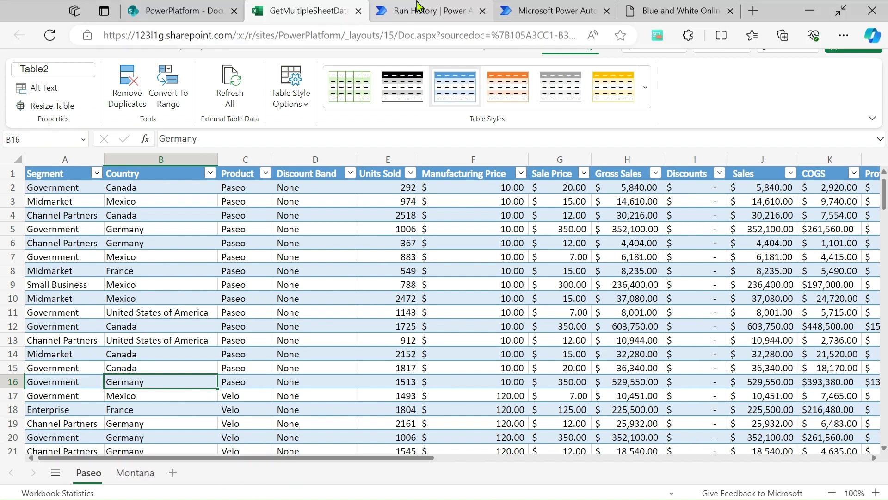
# Step: Return to the AllDataOfMiltipleTables flow and add the Excel Online (Business) Get tables action below the trigger
pyautogui.click(553, 9)
pyautogui.scroll(-5, 217, 232)
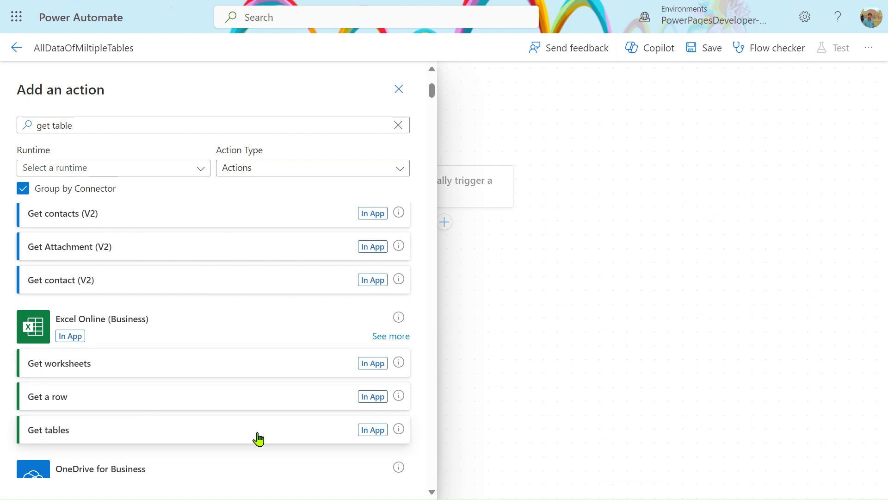
pyautogui.click(363, 435)
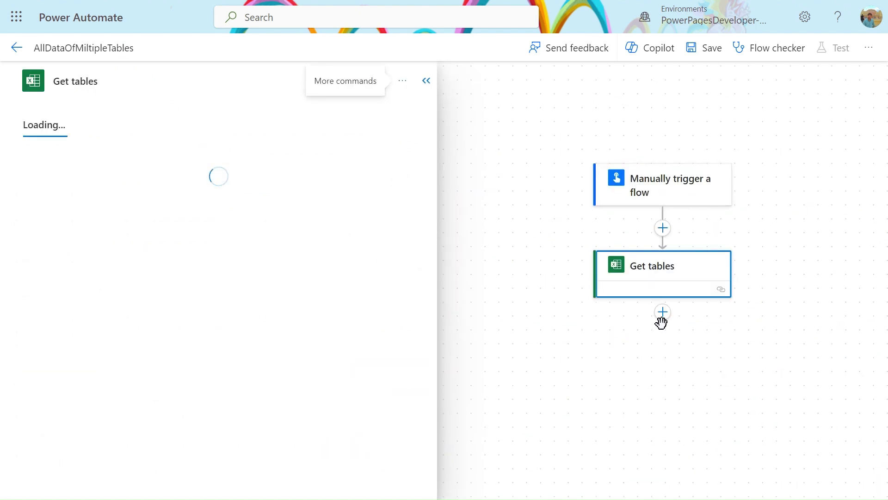
# Step: Point the Get tables action to SharePoint Site - PowerPlatform, the Documents library and the GetMultipleSheetData.xlsx file, and collapse its settings
pyautogui.click(227, 174)
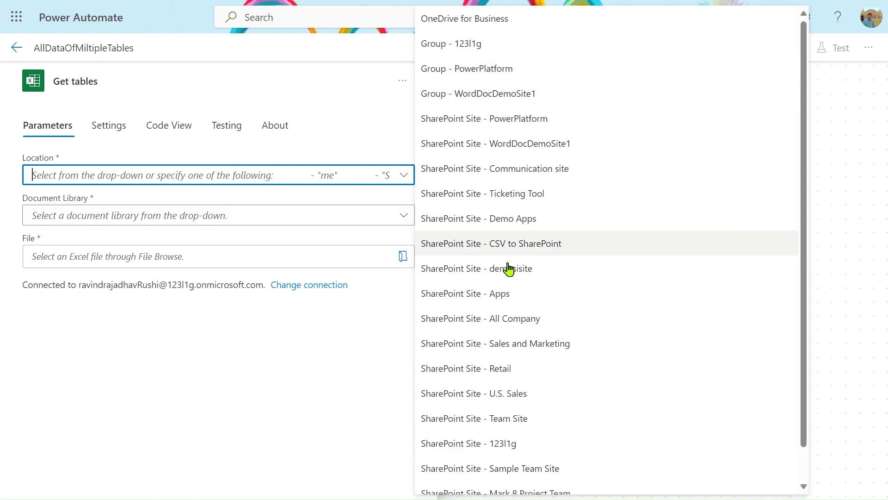
pyautogui.scroll(-1, 477, 302)
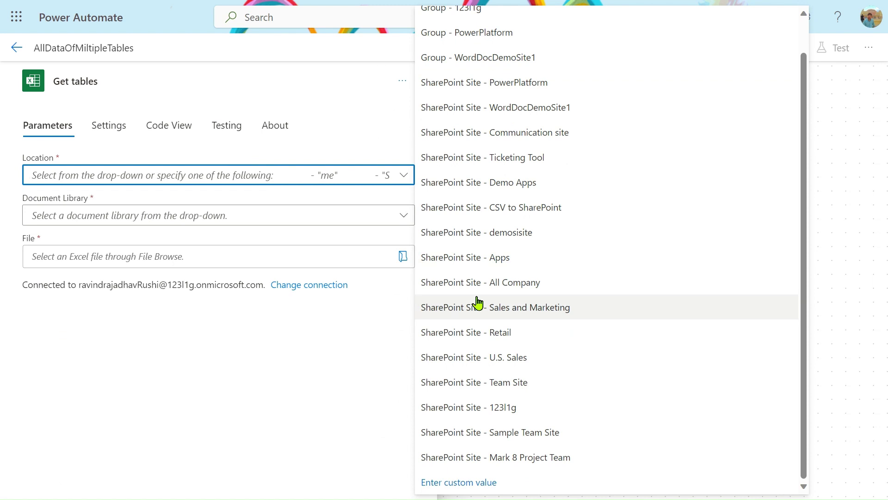
pyautogui.write('power')
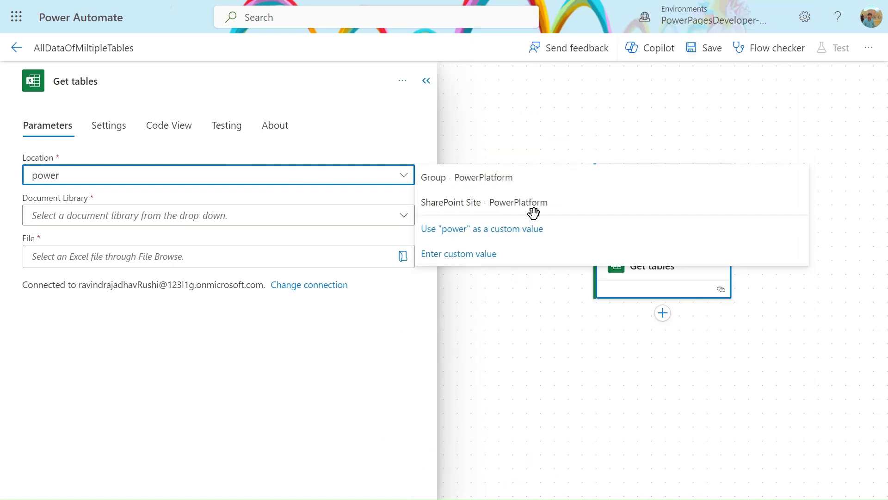
pyautogui.click(545, 203)
pyautogui.click(301, 216)
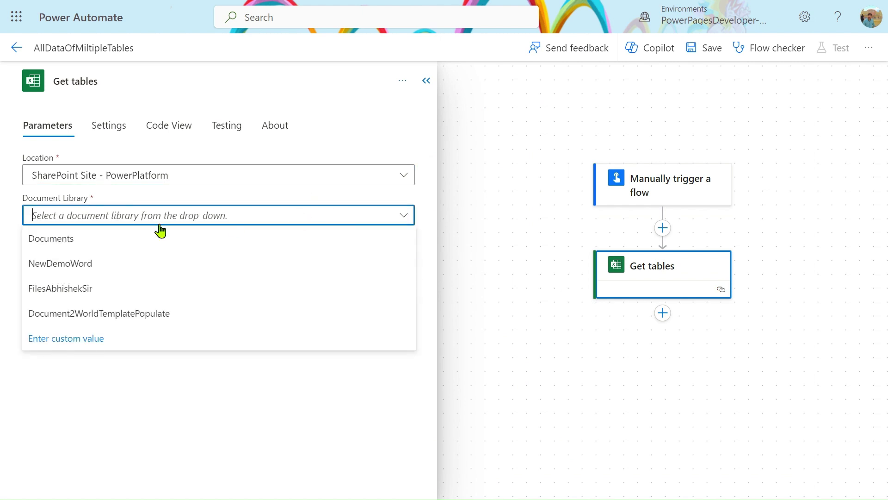
pyautogui.click(117, 238)
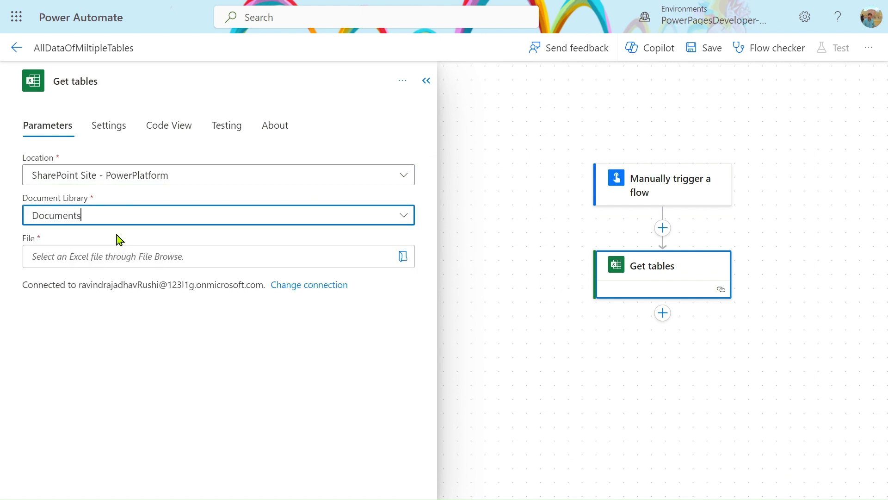
pyautogui.click(403, 257)
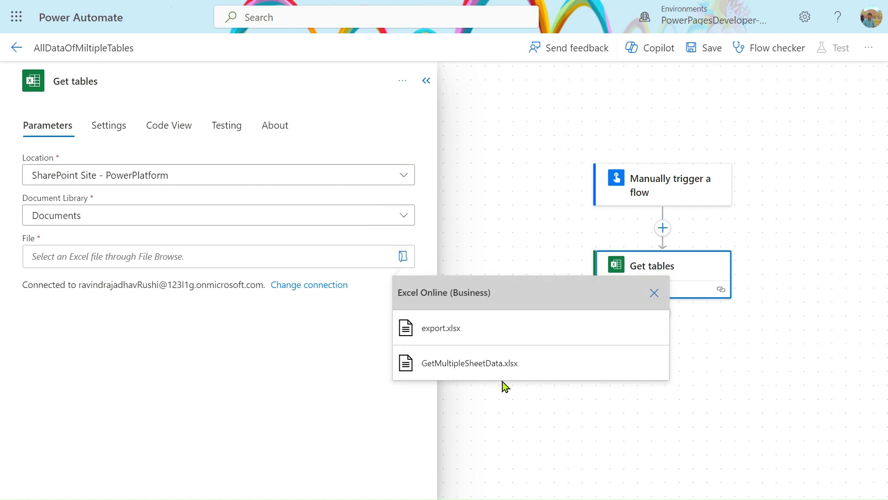
pyautogui.click(472, 368)
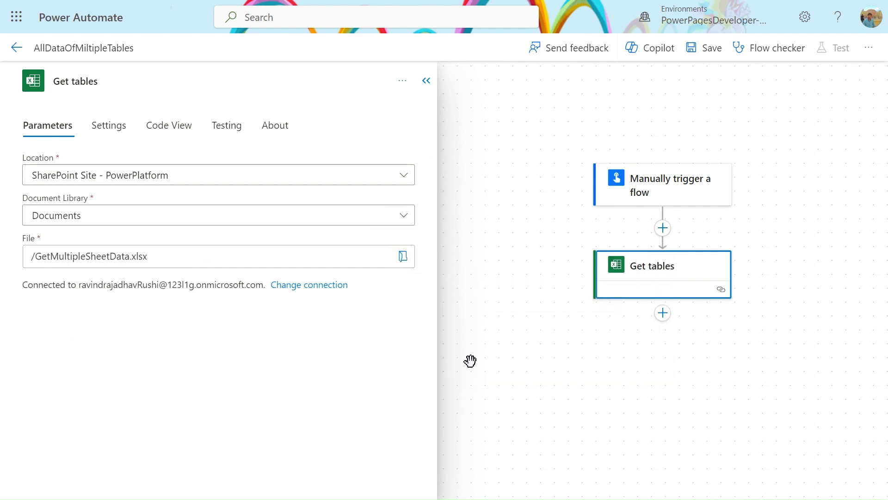
pyautogui.moveTo(344, 5)
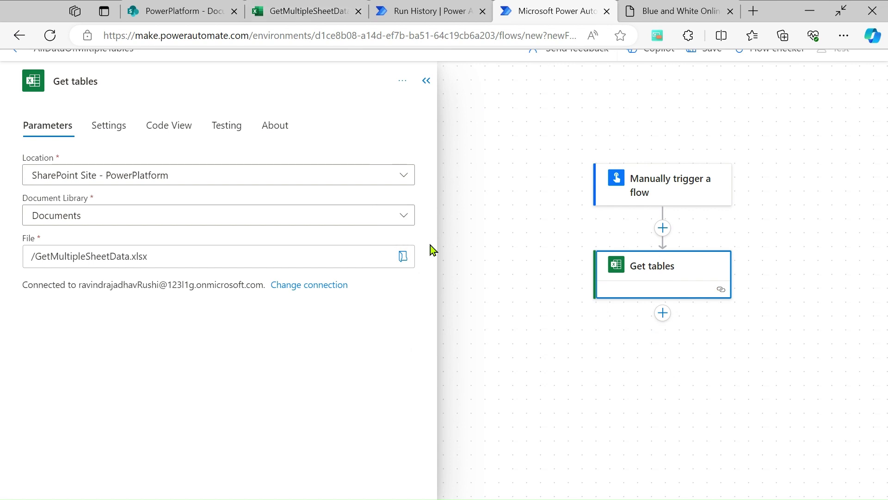
pyautogui.click(427, 81)
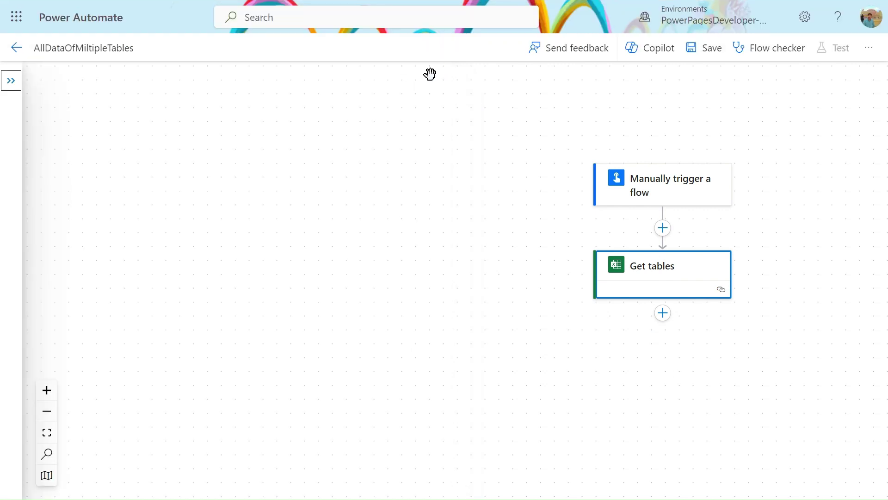
# Step: Search the actions for "list row" and add the Excel Online (Business) List rows present in a table action below Get tables
pyautogui.click(667, 320)
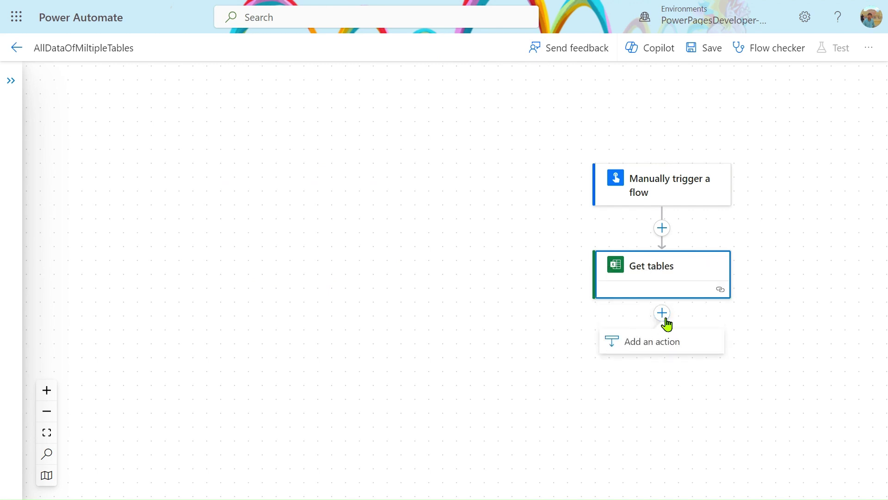
pyautogui.click(660, 341)
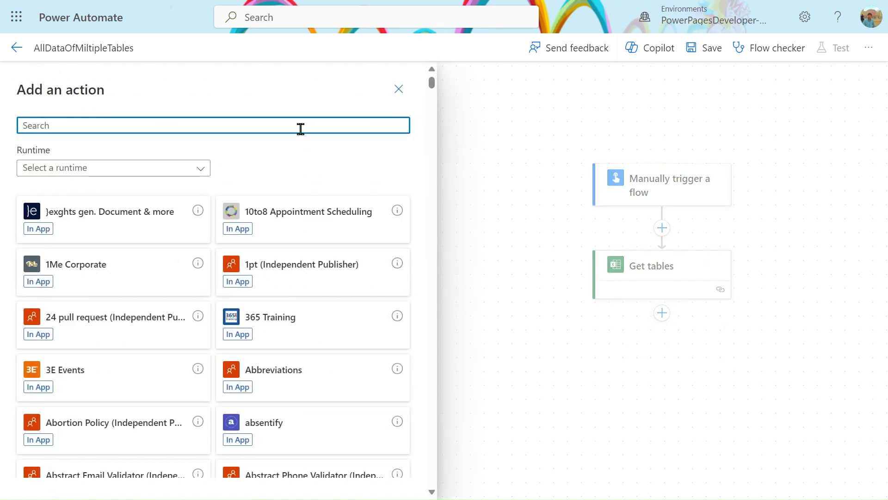
pyautogui.write('list')
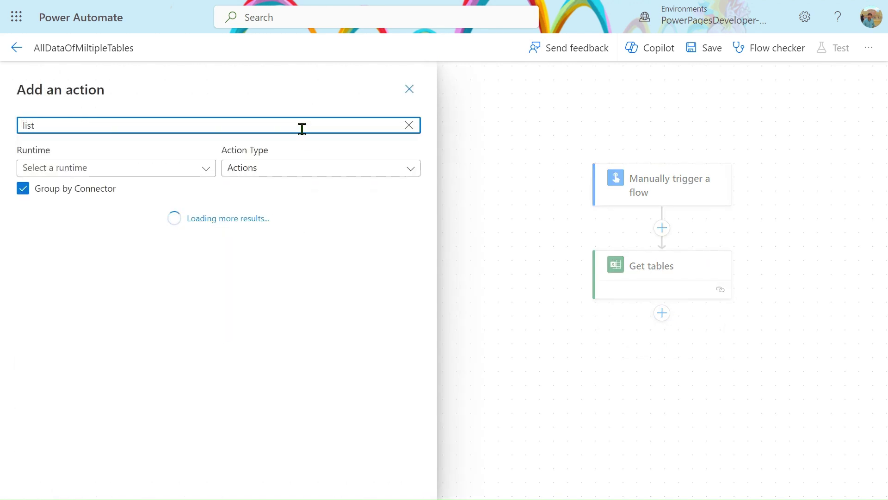
pyautogui.write(' row')
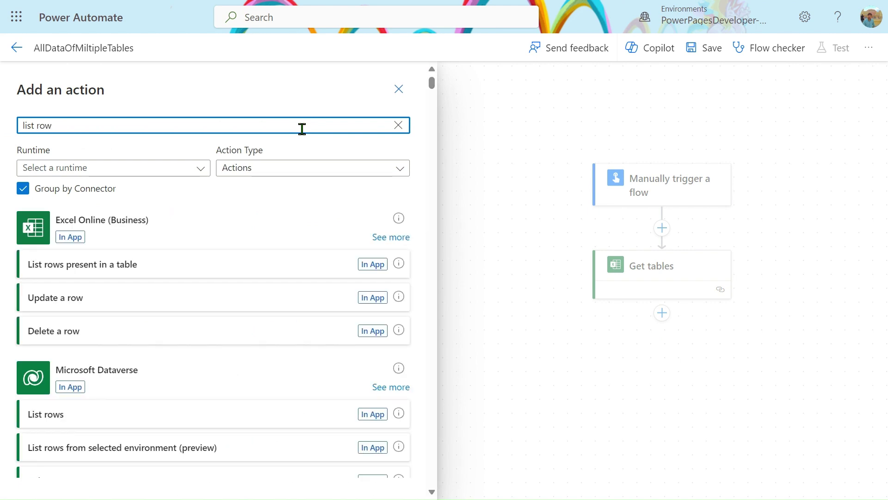
pyautogui.scroll(-3, 171, 308)
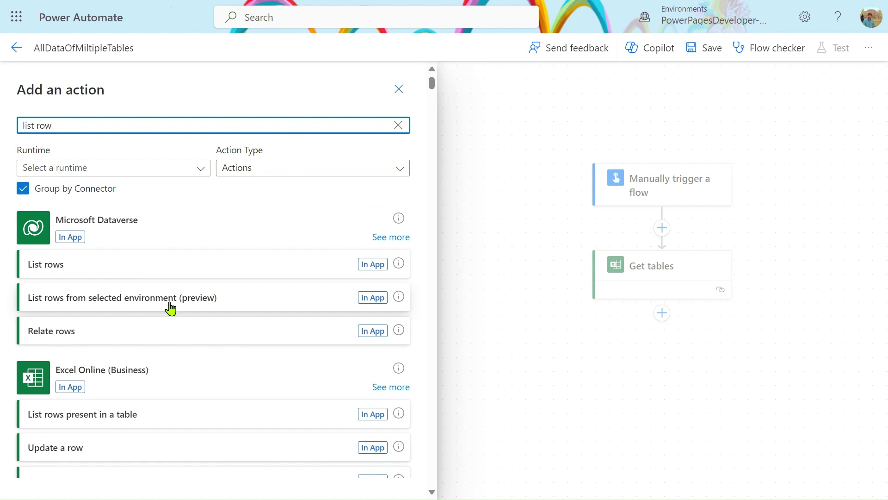
pyautogui.click(373, 414)
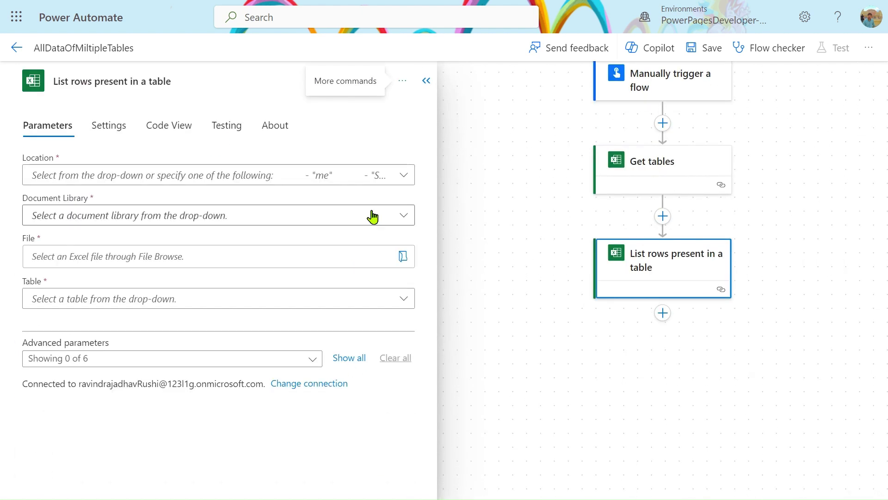
# Step: Set the List rows present in a table action to SharePoint Site - PowerPlatform, the Documents library and the GetMultipleSheetData.xlsx file
pyautogui.click(391, 184)
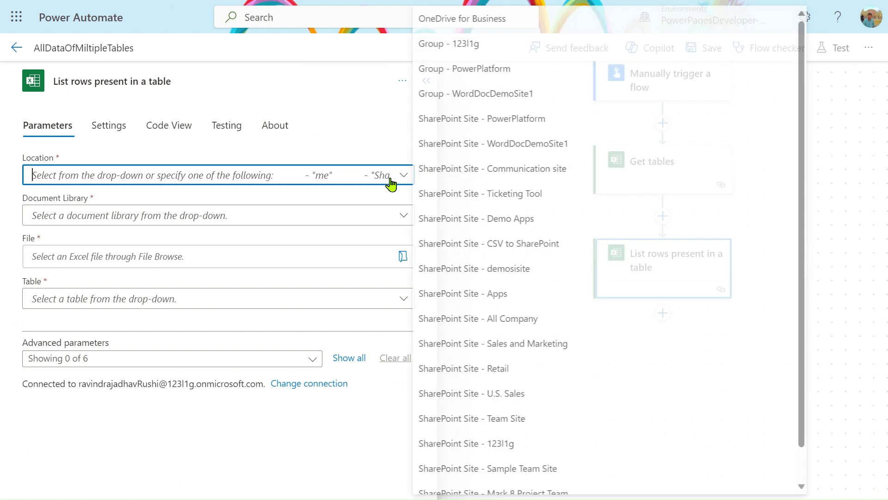
pyautogui.click(296, 177)
pyautogui.write('powe')
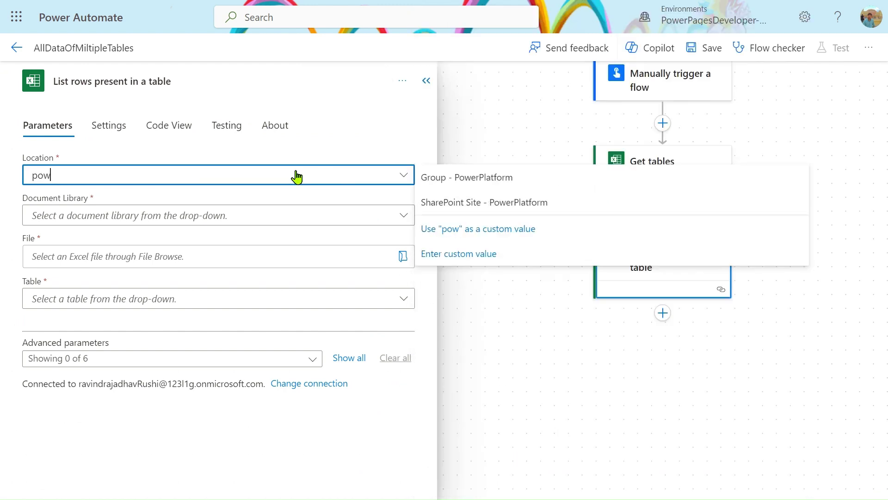
pyautogui.click(305, 216)
pyautogui.write('do')
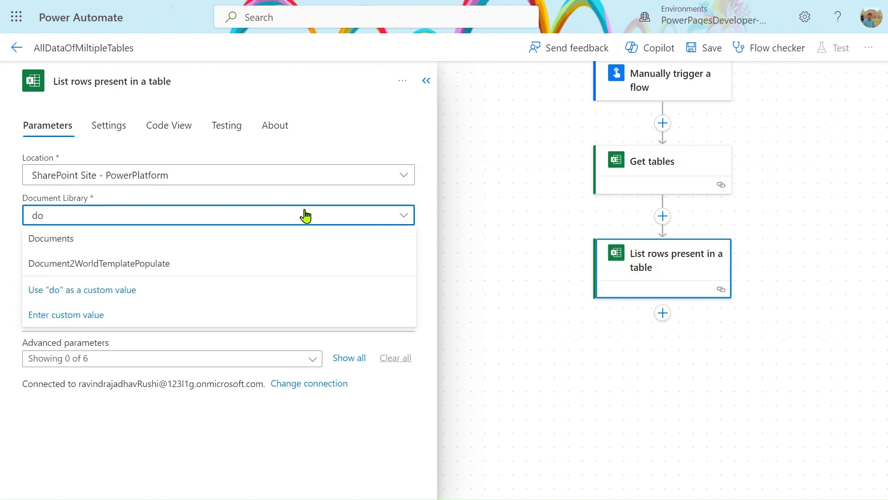
pyautogui.click(90, 246)
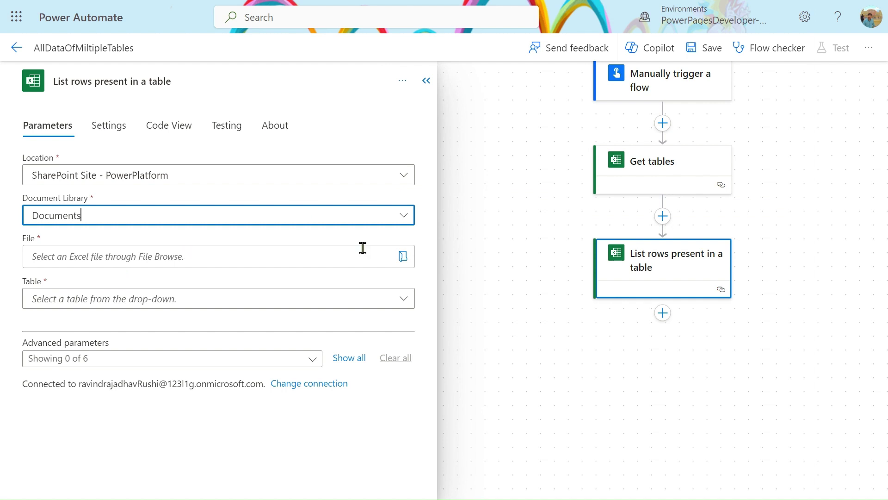
pyautogui.click(403, 257)
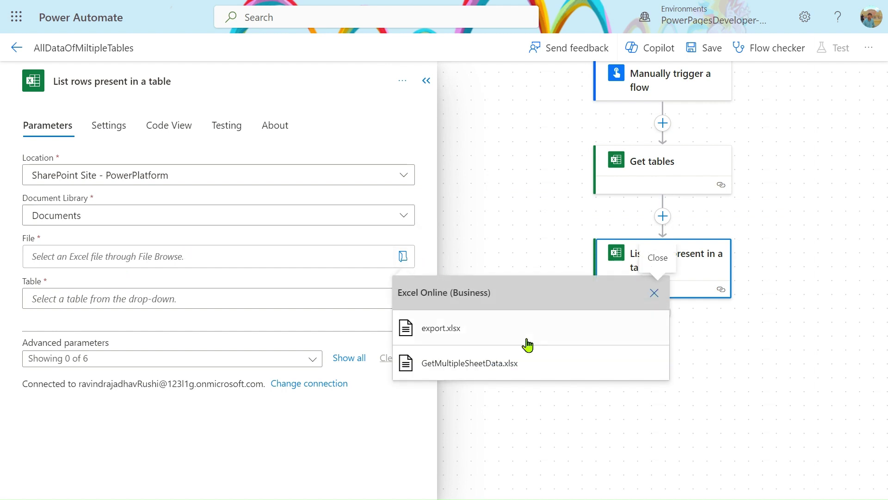
pyautogui.click(485, 358)
# Step: Enter the Name dynamic value from Get tables as the custom table of the List rows action, and collapse its settings
pyautogui.click(280, 308)
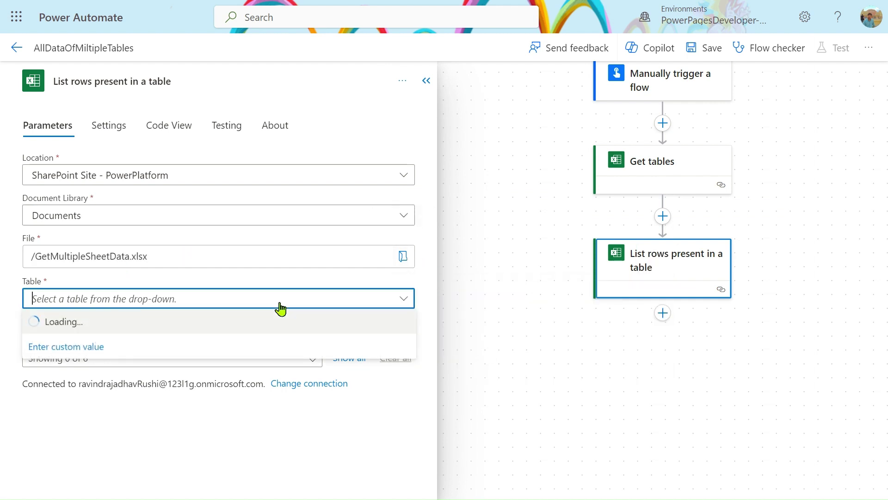
pyautogui.click(64, 346)
pyautogui.click(63, 345)
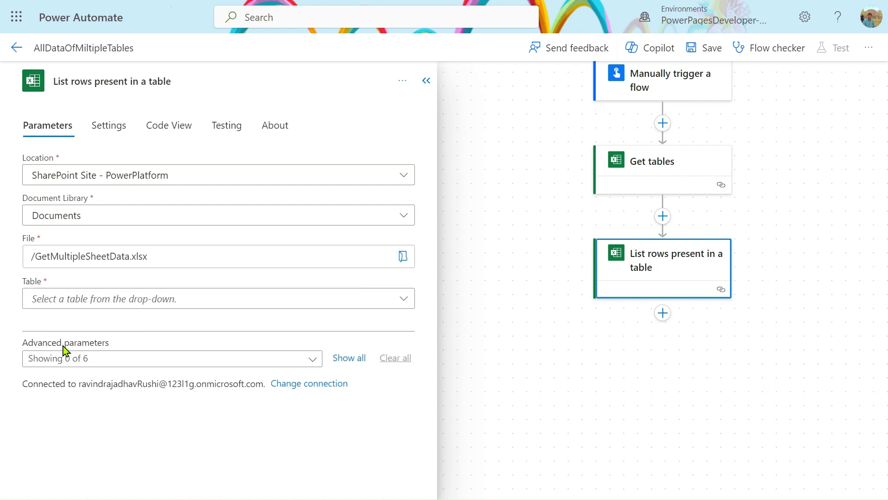
pyautogui.click(79, 309)
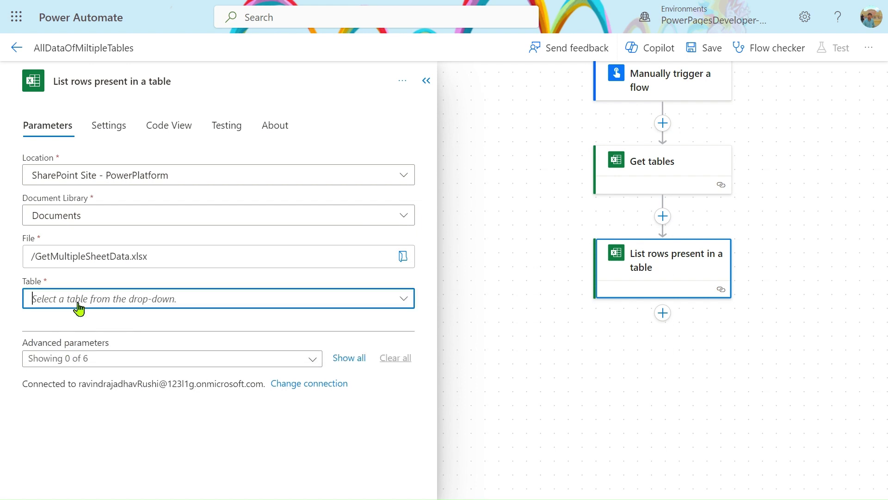
pyautogui.click(63, 371)
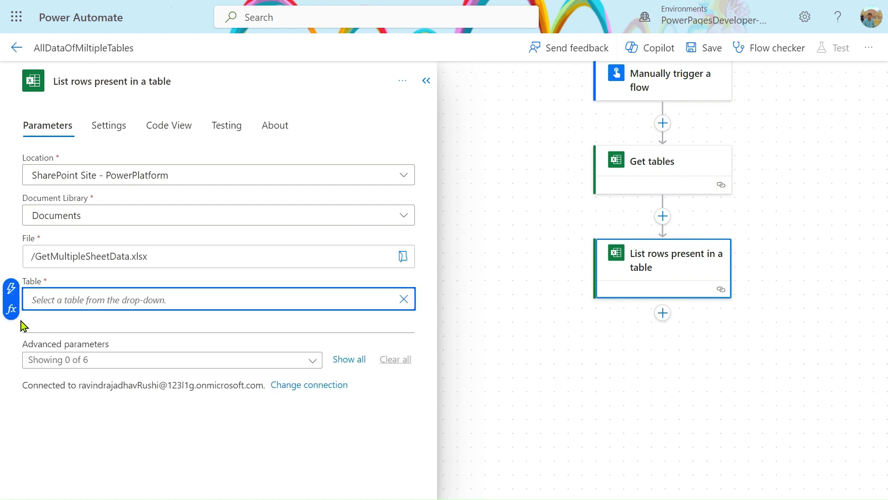
pyautogui.click(10, 289)
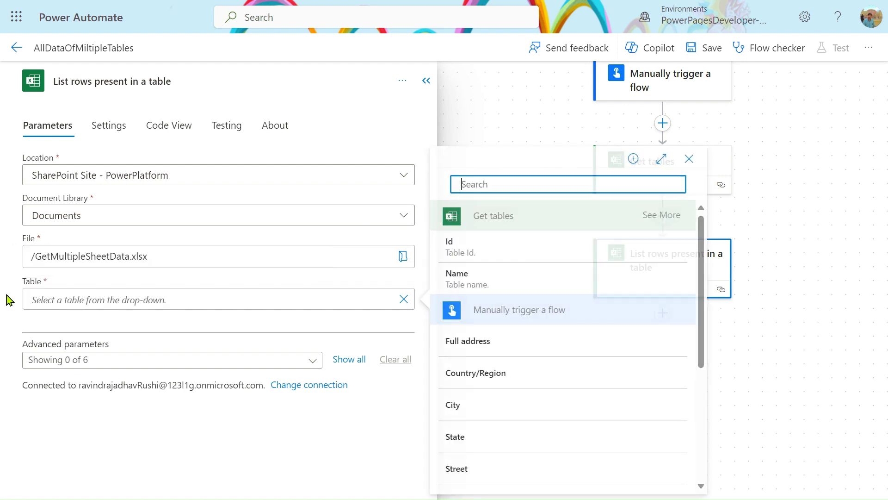
pyautogui.click(503, 280)
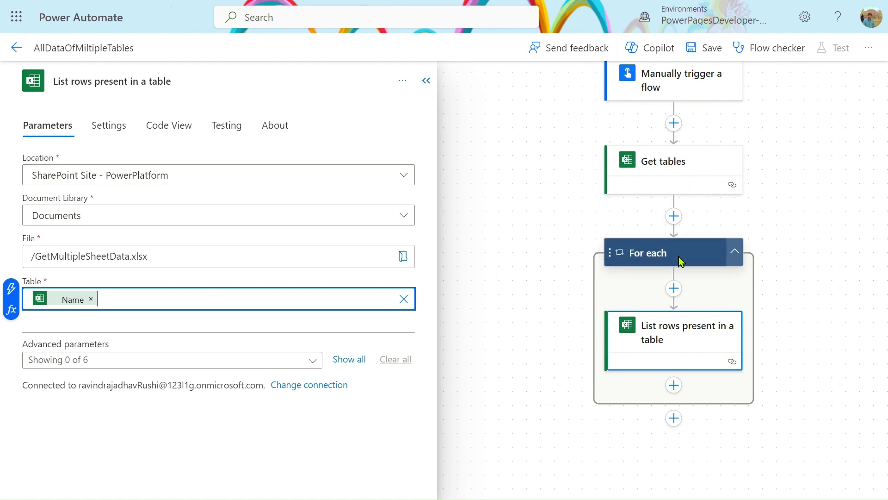
pyautogui.scroll(-1, 659, 258)
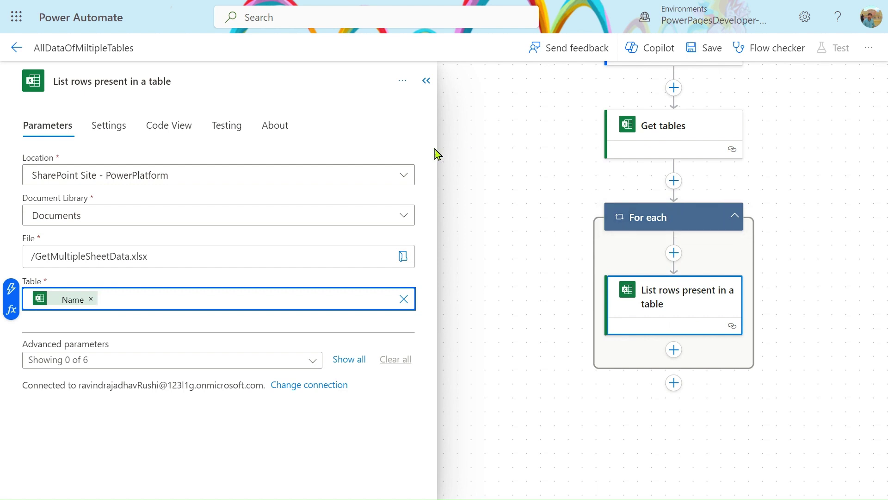
pyautogui.click(426, 82)
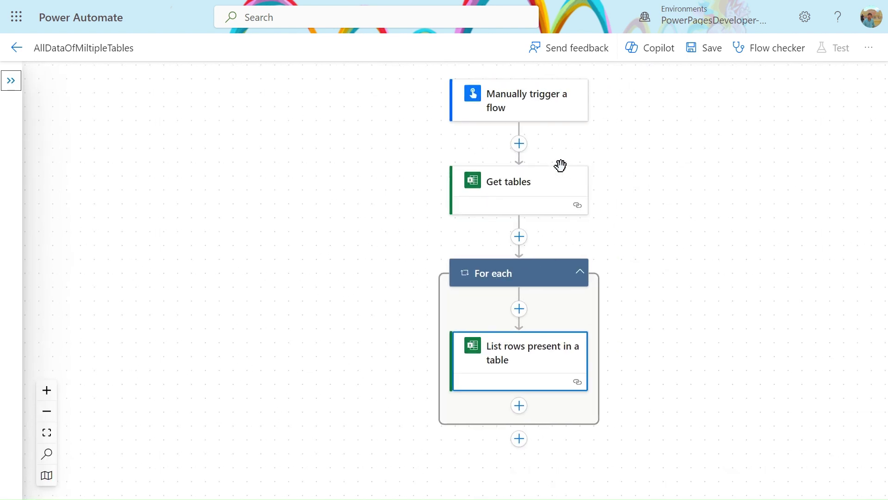
# Step: Save the flow, and open and close the flow test options without running a test
pyautogui.click(703, 58)
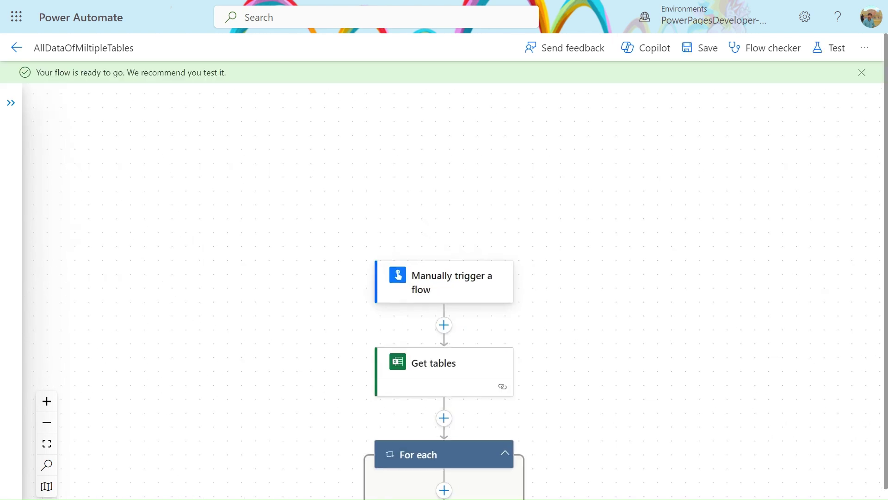
pyautogui.click(840, 50)
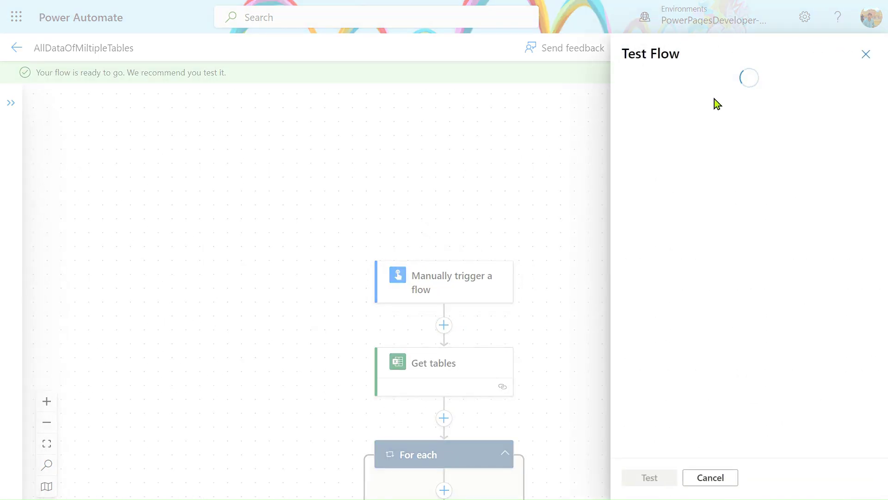
pyautogui.click(864, 54)
# Step: Search the actions for "compose" and add the Data Operation Compose action below the For each loop
pyautogui.scroll(-4, 618, 226)
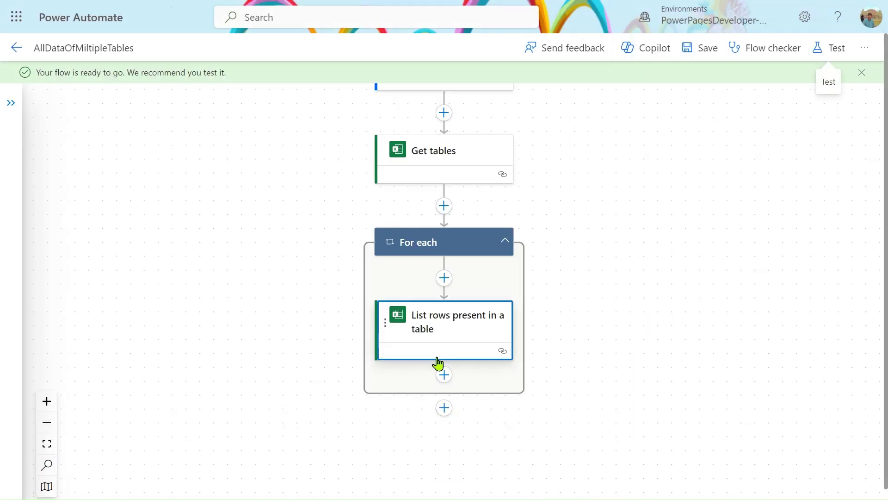
pyautogui.click(444, 375)
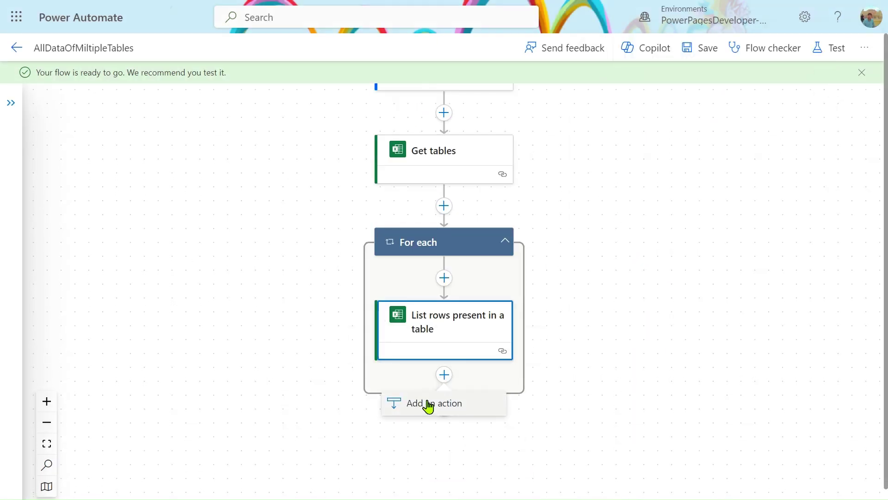
pyautogui.click(451, 409)
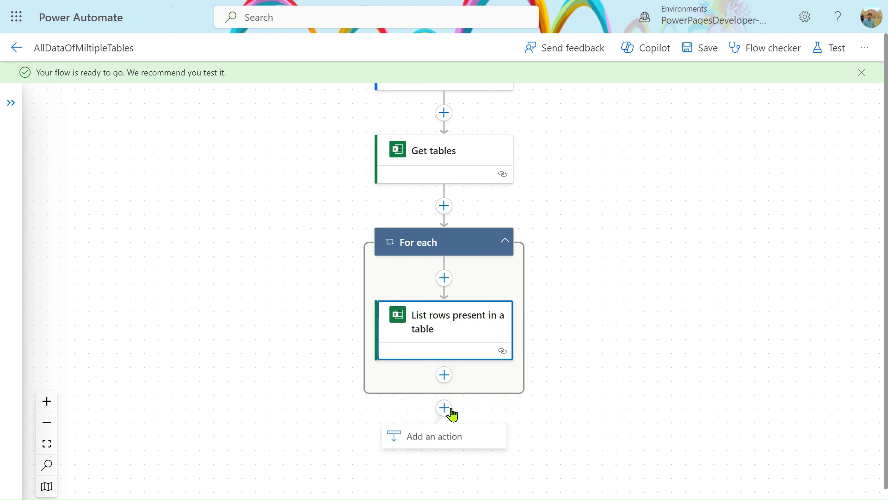
pyautogui.click(434, 439)
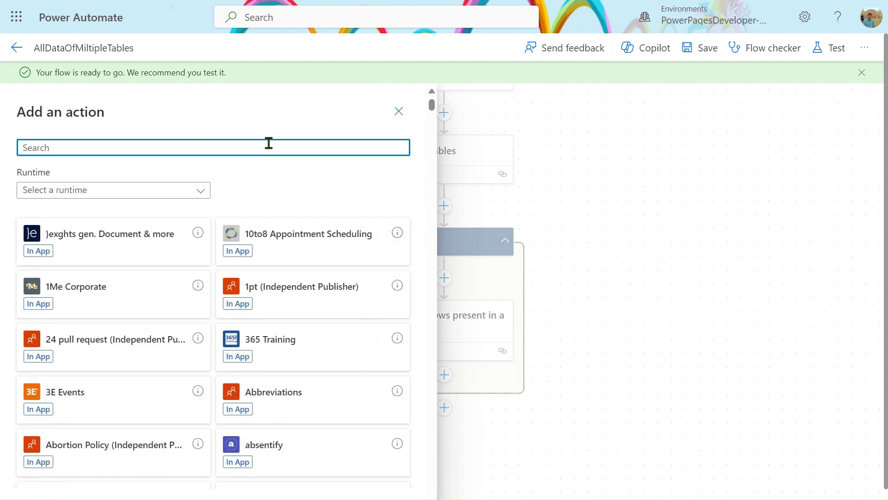
pyautogui.write('compose')
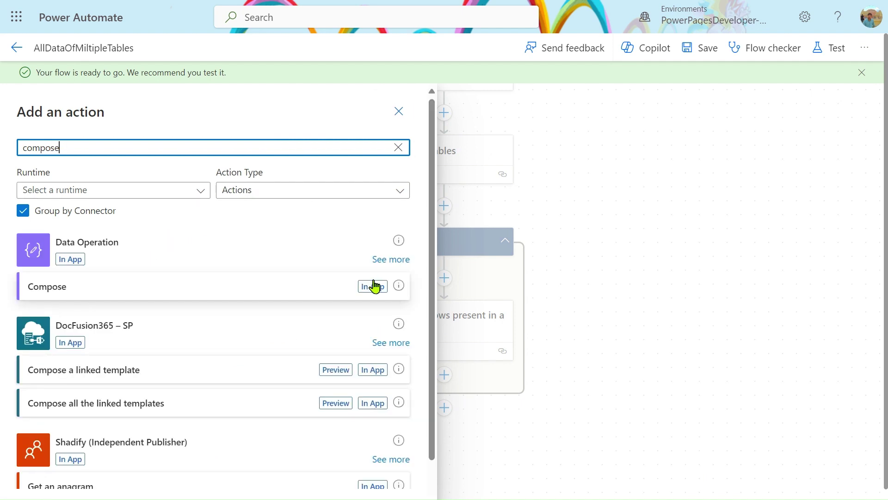
pyautogui.click(373, 287)
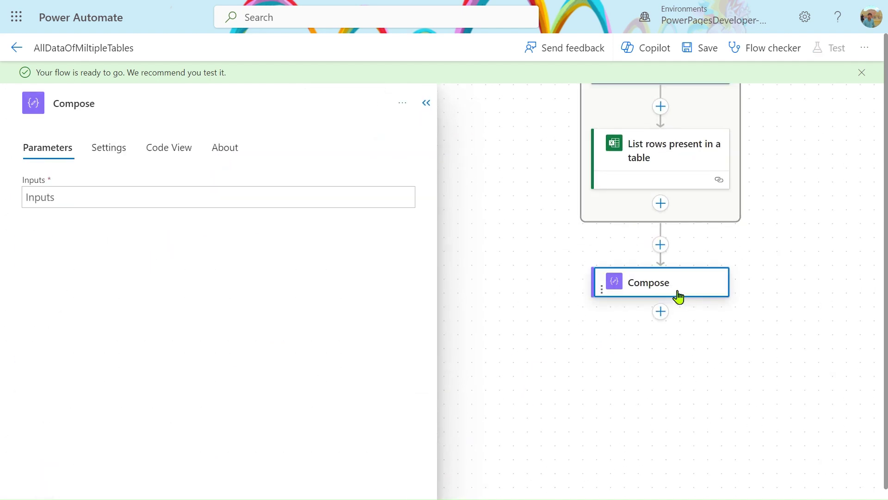
pyautogui.click(334, 187)
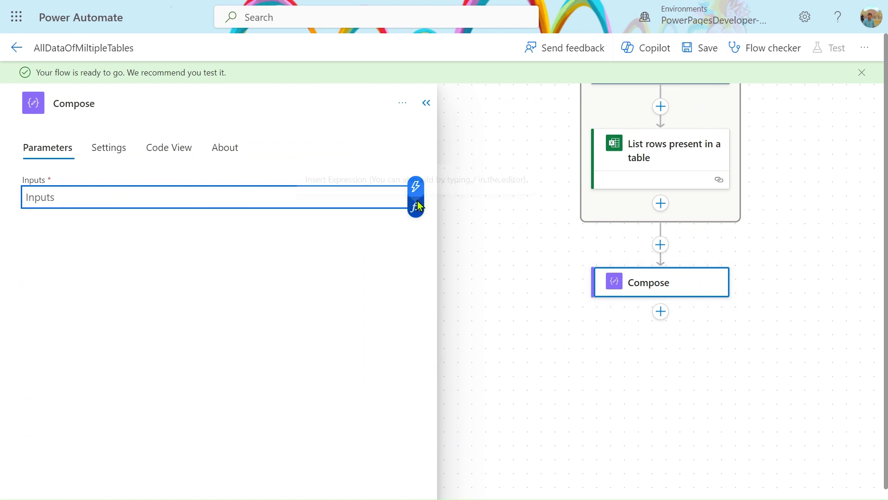
pyautogui.click(418, 186)
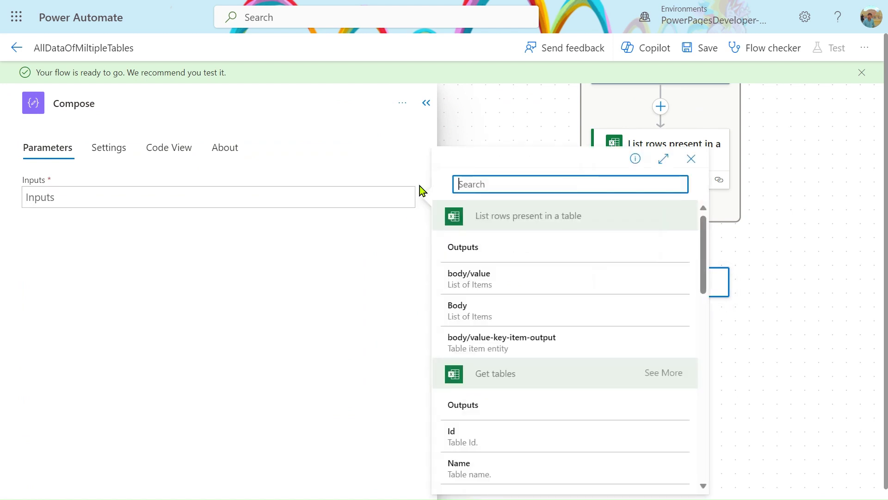
pyautogui.scroll(-5, 515, 380)
pyautogui.scroll(5, 515, 380)
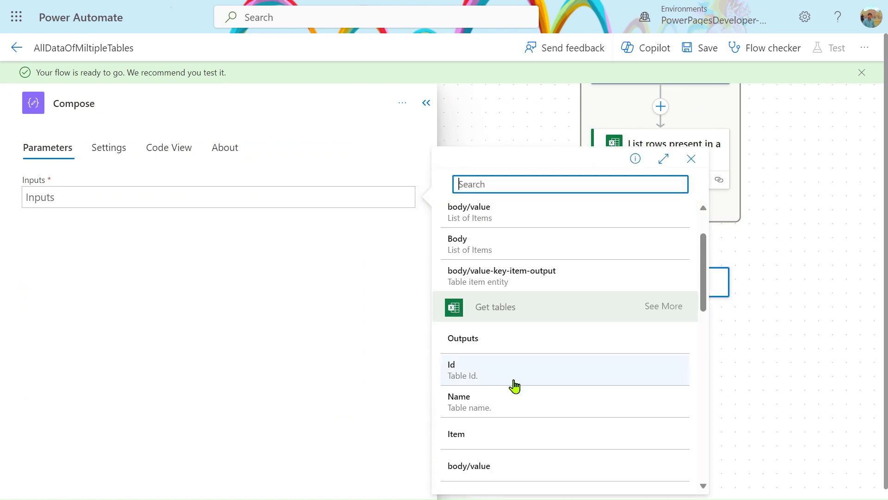
pyautogui.click(763, 303)
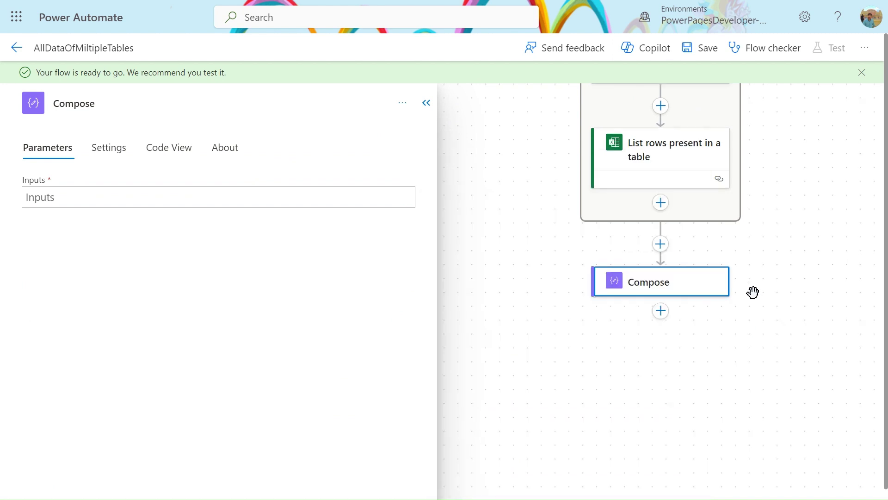
# Step: Search the variable actions and add an Initialize variable action between Get tables and the For each loop
pyautogui.scroll(2, 648, 162)
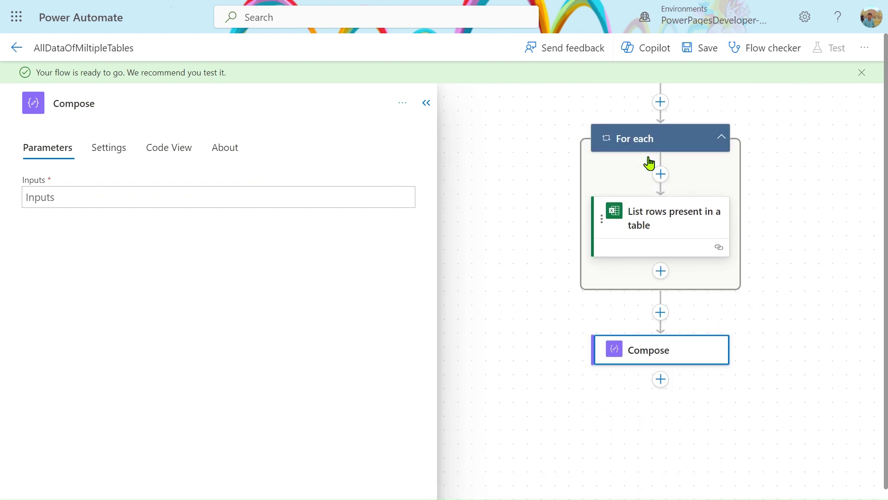
pyautogui.scroll(3, 660, 257)
pyautogui.click(660, 237)
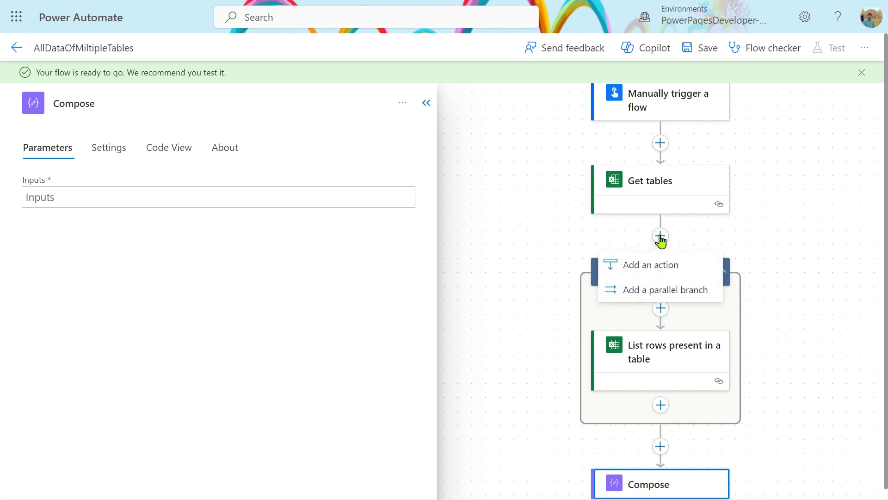
pyautogui.click(657, 265)
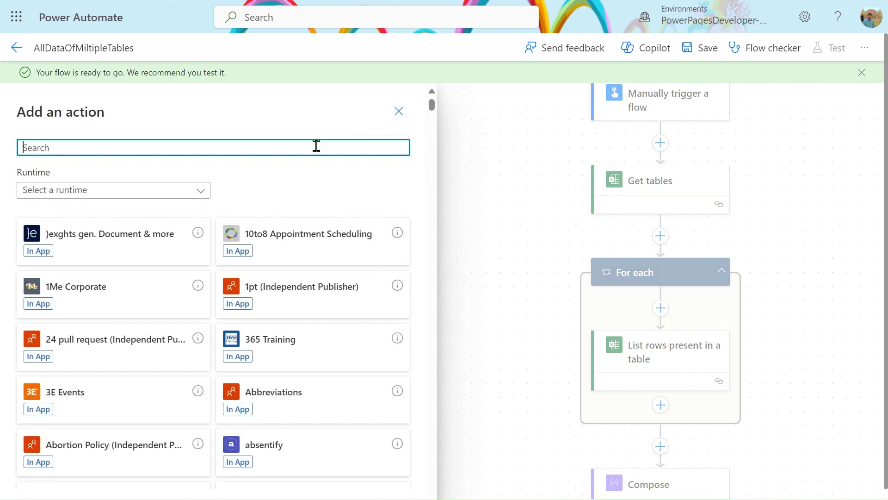
pyautogui.write('in')
pyautogui.press('BackSpace')
pyautogui.write('varibale')
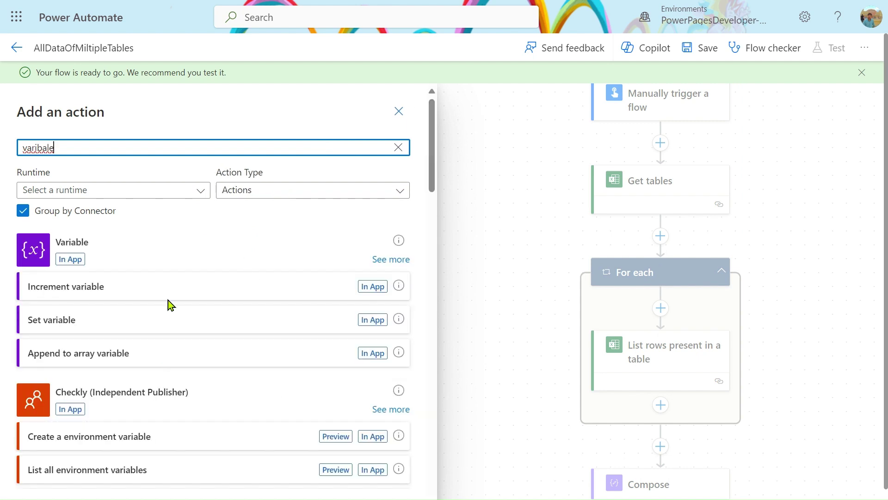
pyautogui.click(388, 260)
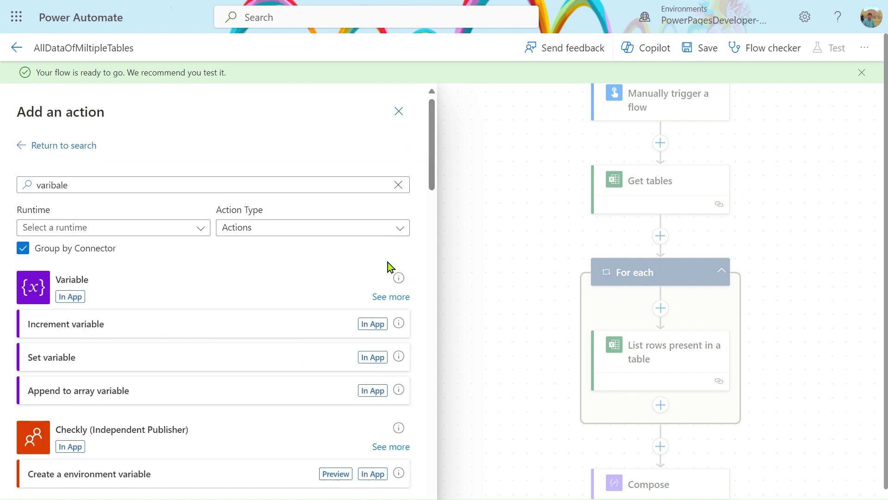
pyautogui.click(136, 370)
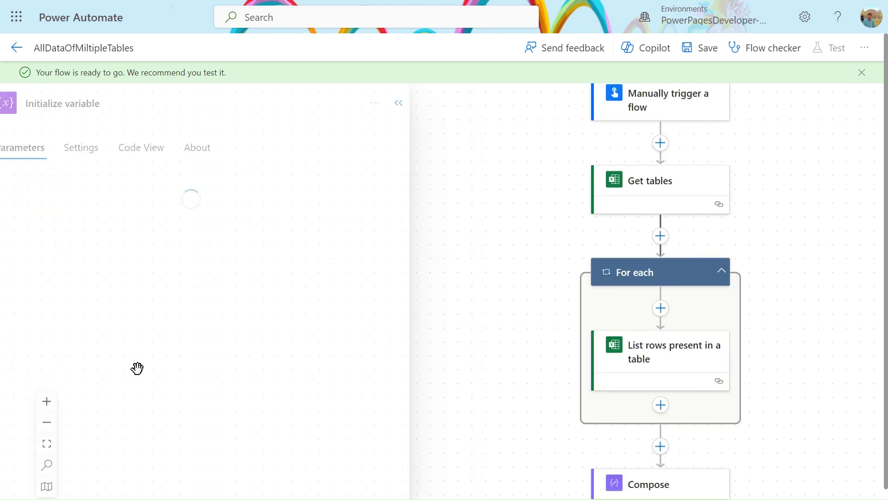
# Step: Name the initialized variable AllData and set its type to String
pyautogui.click(155, 198)
pyautogui.write('AllDa')
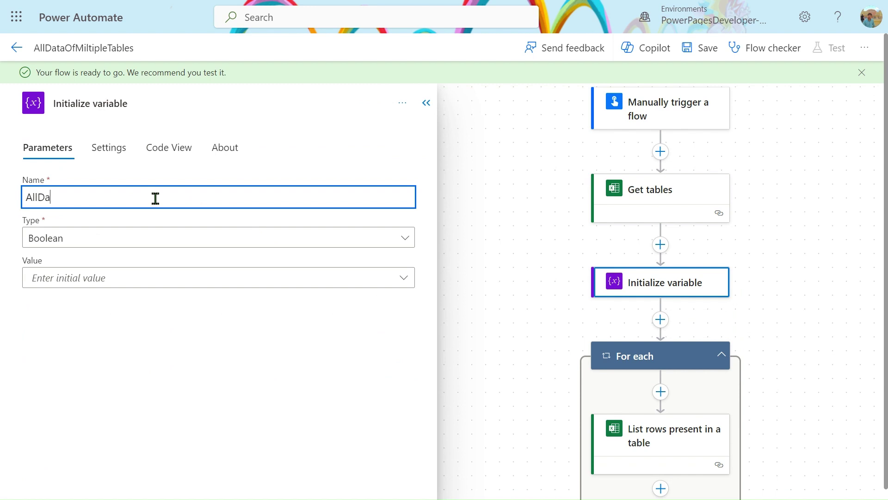
pyautogui.click(503, 287)
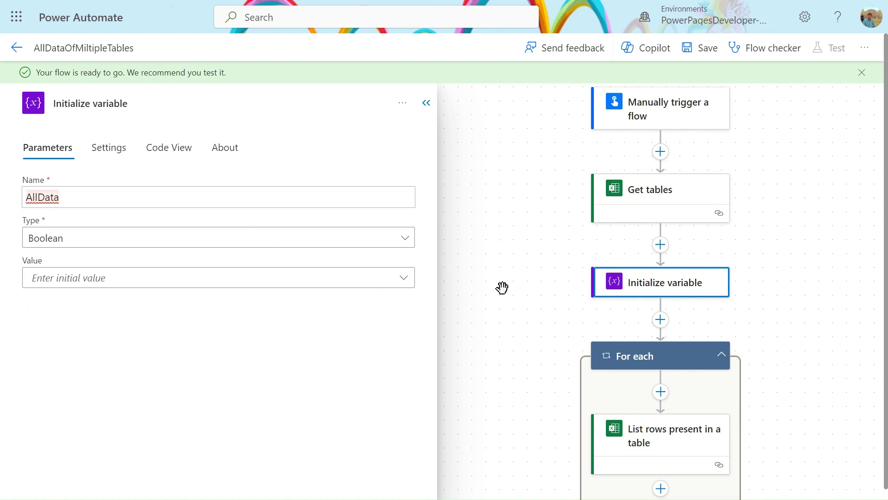
pyautogui.click(370, 244)
pyautogui.click(66, 329)
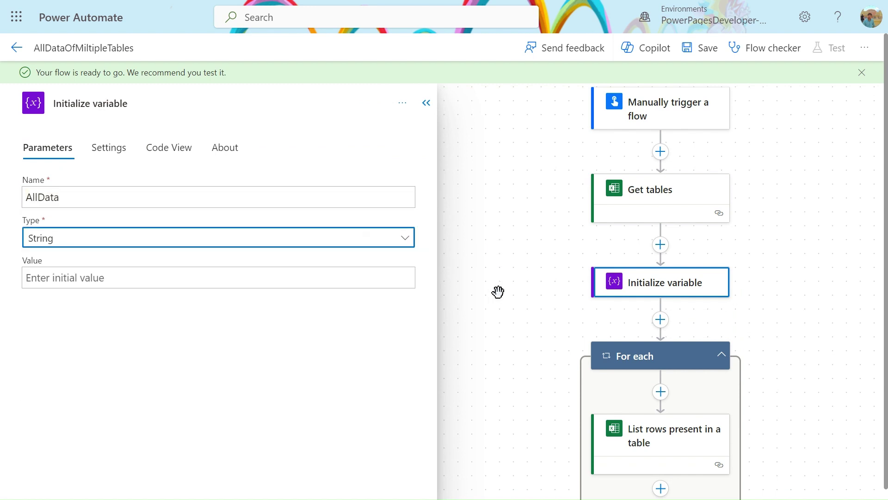
# Step: Search for "append to stri" and add an Append to string variable action inside the For each loop, below List rows present in a table
pyautogui.scroll(-2, 497, 292)
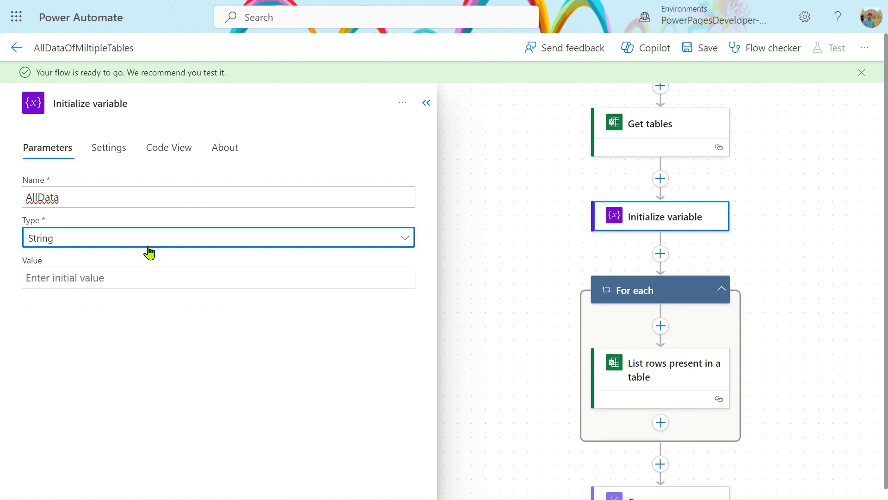
pyautogui.scroll(-1, 616, 409)
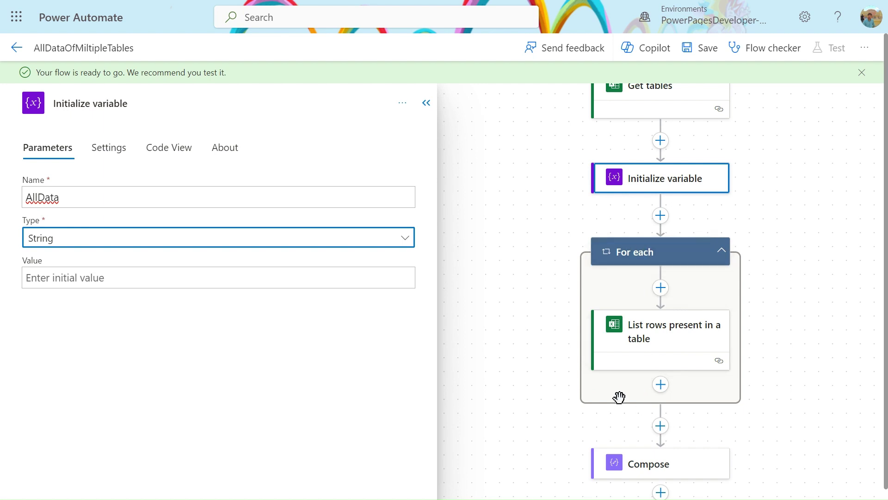
pyautogui.scroll(-1, 456, 310)
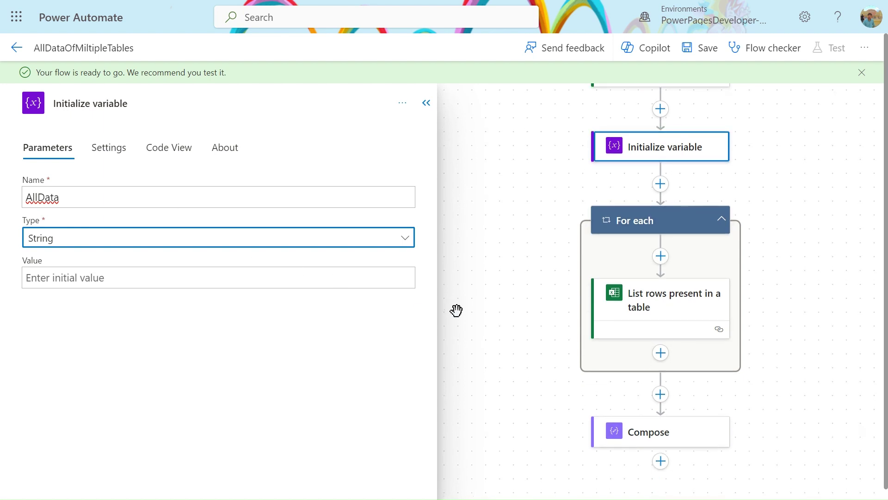
pyautogui.click(660, 354)
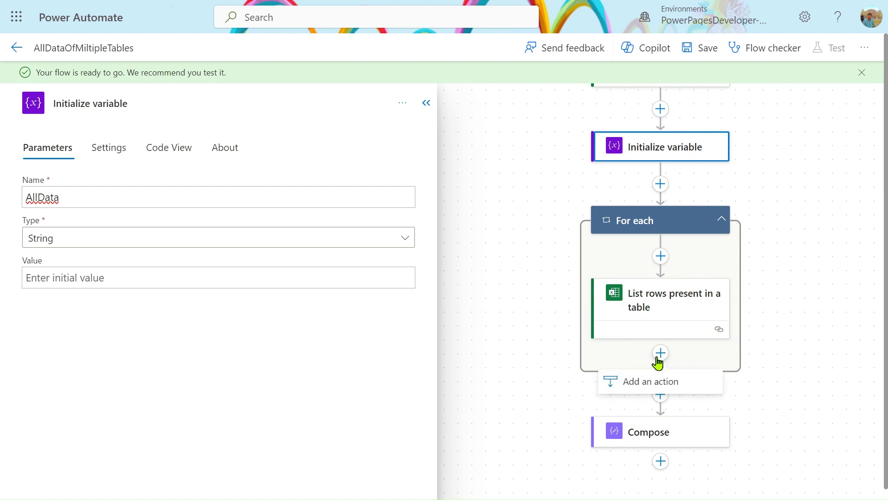
pyautogui.click(654, 385)
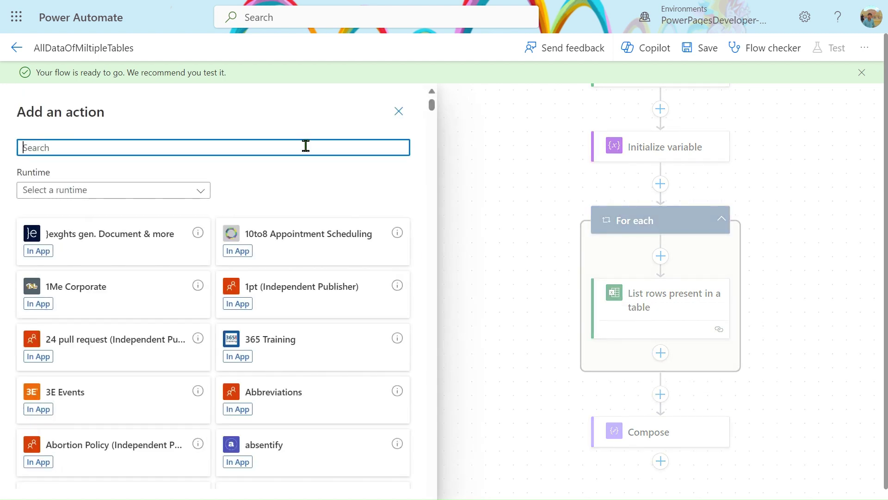
pyautogui.write('ap')
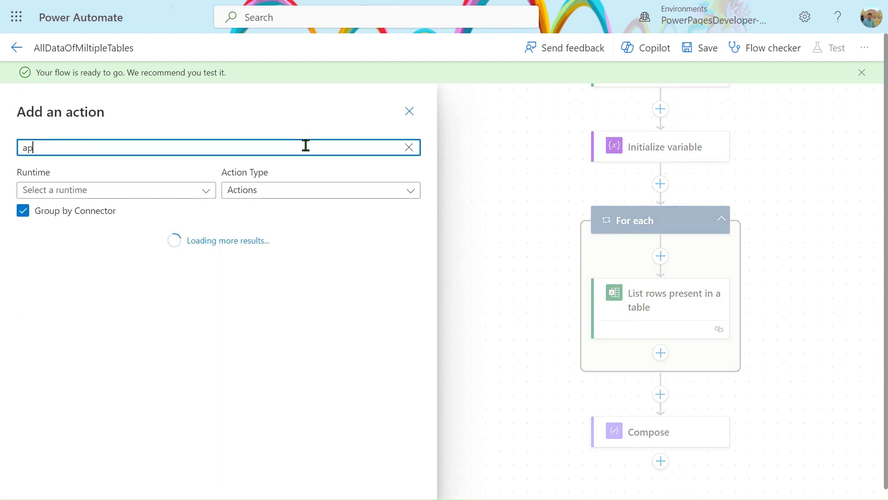
pyautogui.write('pend to stri')
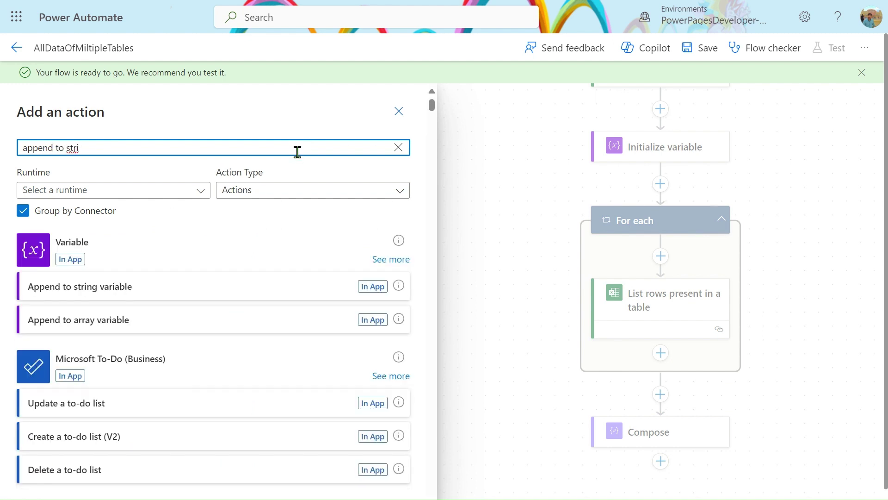
pyautogui.click(174, 298)
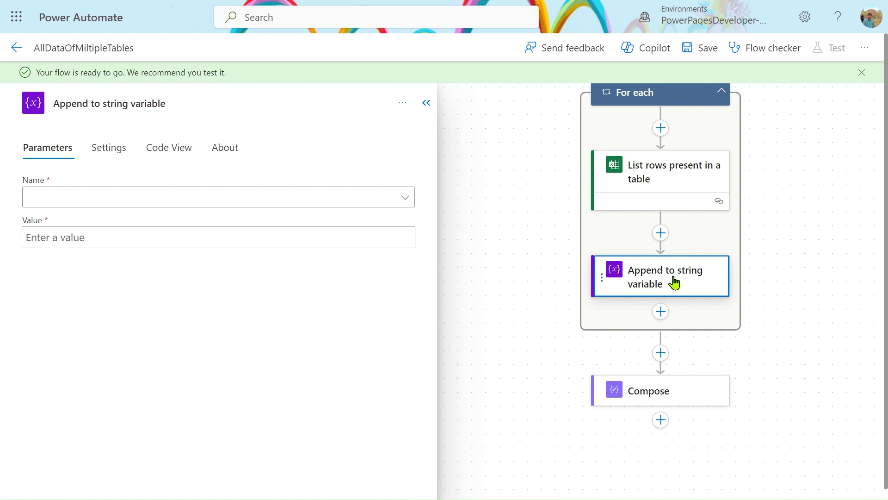
# Step: Set the Append to string variable action to the AllData variable, with the Outputs dynamic value of List rows present in a table as its value
pyautogui.click(291, 204)
pyautogui.click(169, 223)
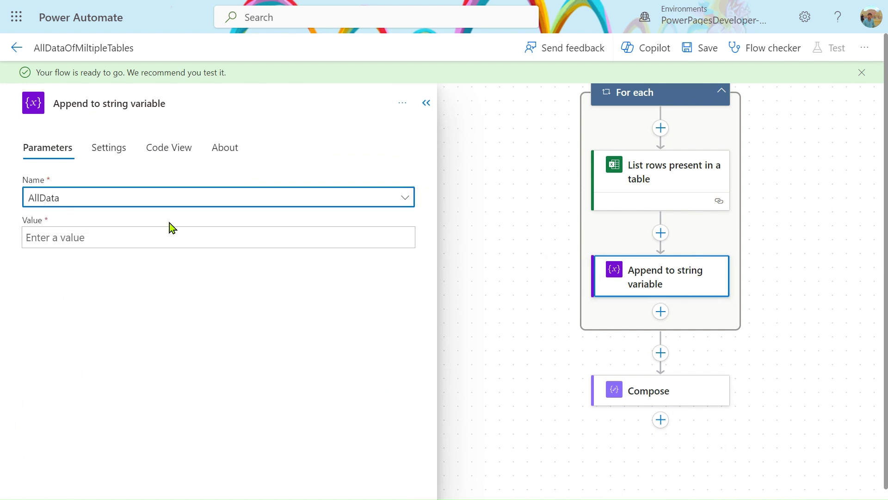
pyautogui.click(162, 238)
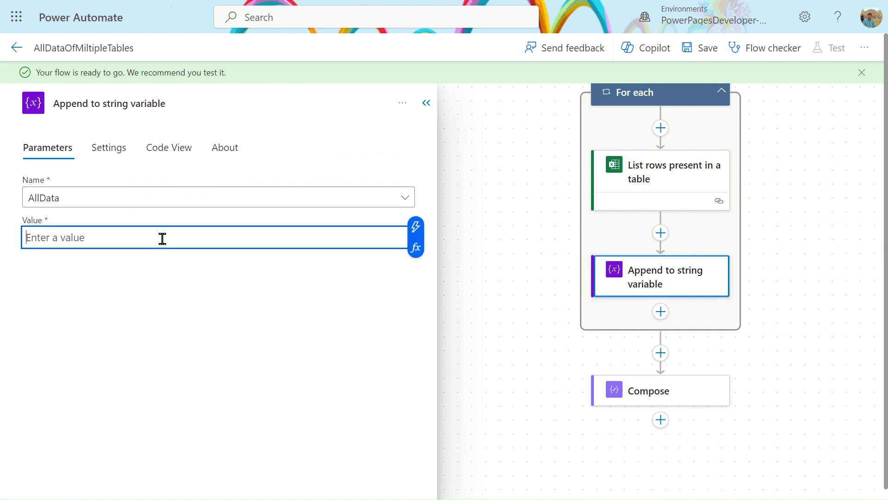
pyautogui.click(415, 227)
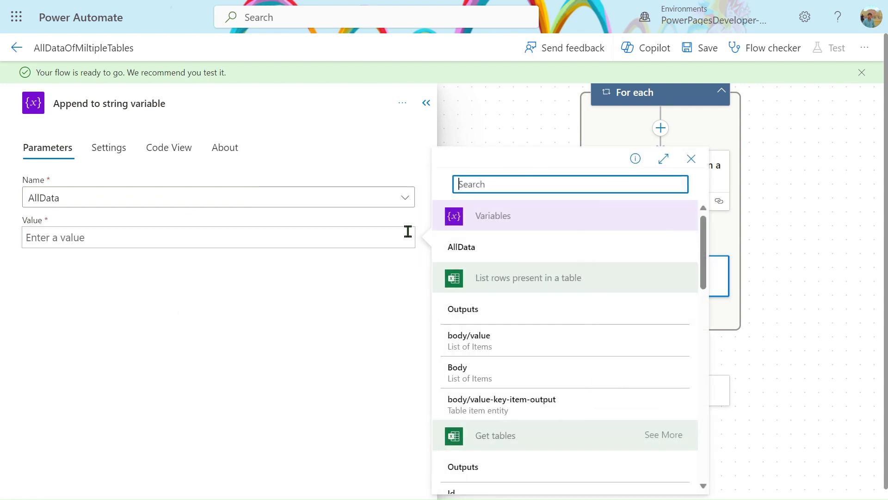
pyautogui.click(521, 322)
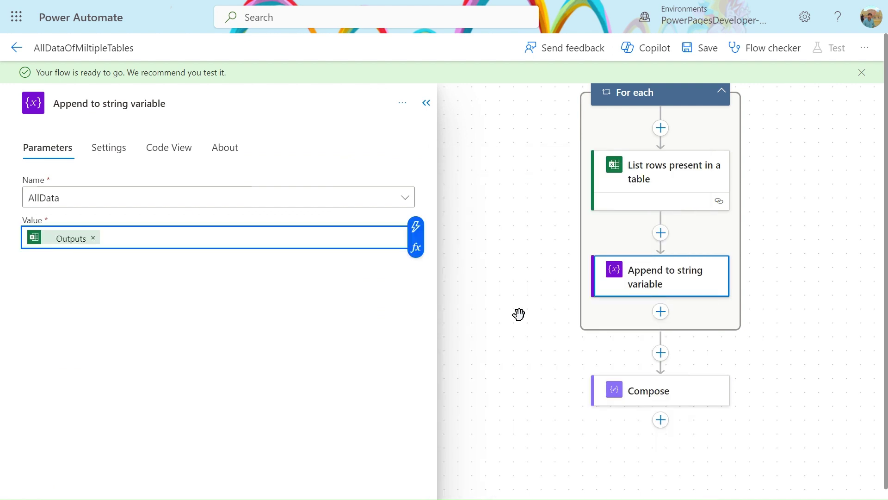
# Step: Enter the AllData variable as the input of the Compose action and save the flow
pyautogui.click(658, 402)
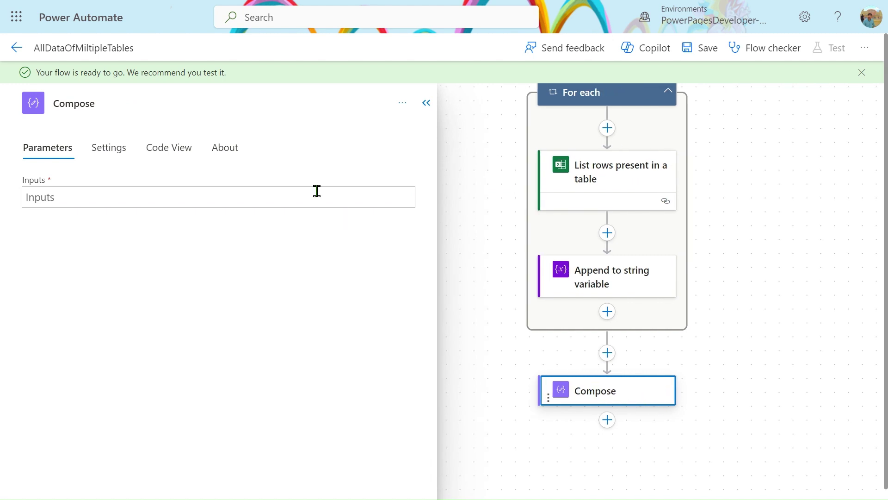
pyautogui.click(317, 193)
pyautogui.click(415, 185)
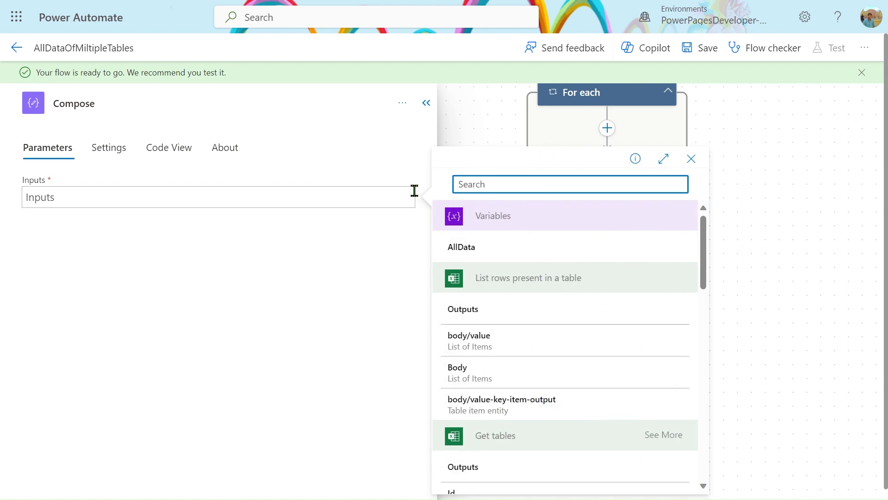
pyautogui.click(509, 236)
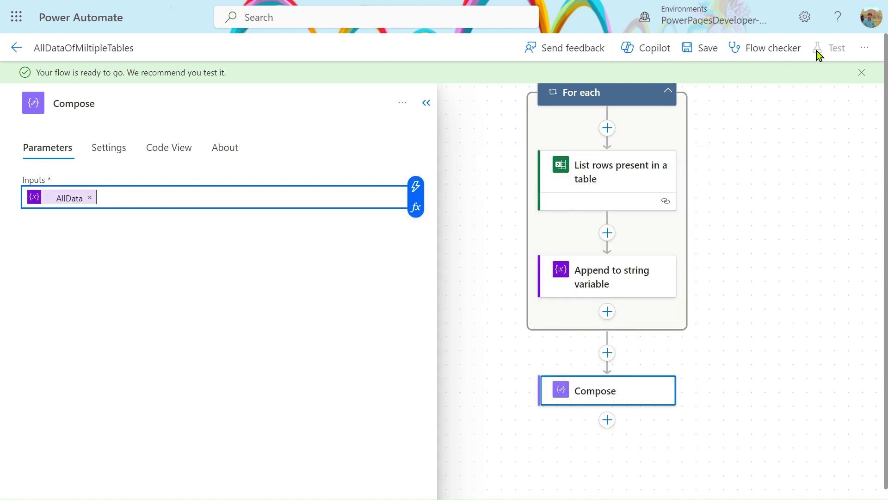
pyautogui.click(698, 52)
pyautogui.scroll(3, 736, 284)
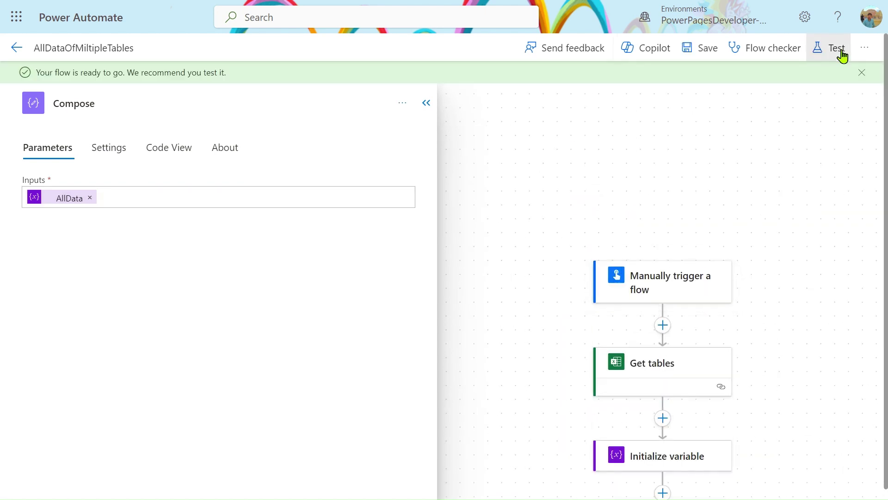
# Step: Test the AllDataOfMiltipleTables flow manually and run it using the Excel Online (Business) connection
pyautogui.click(842, 56)
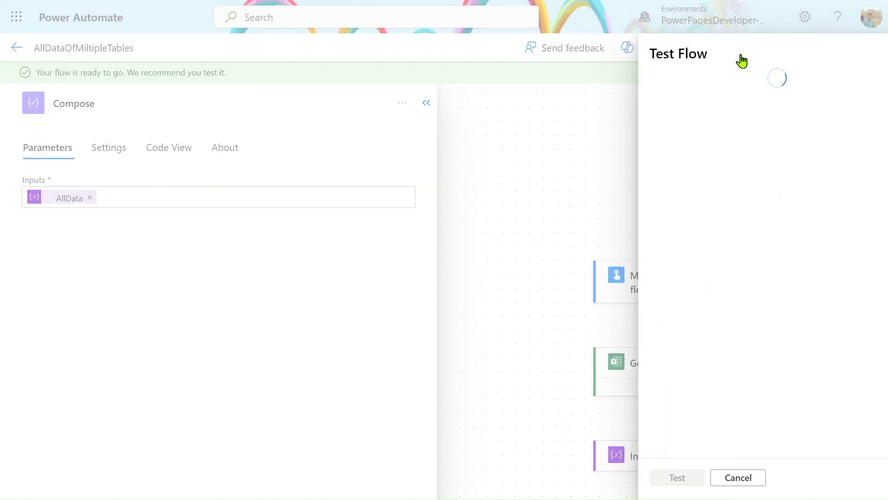
pyautogui.click(648, 92)
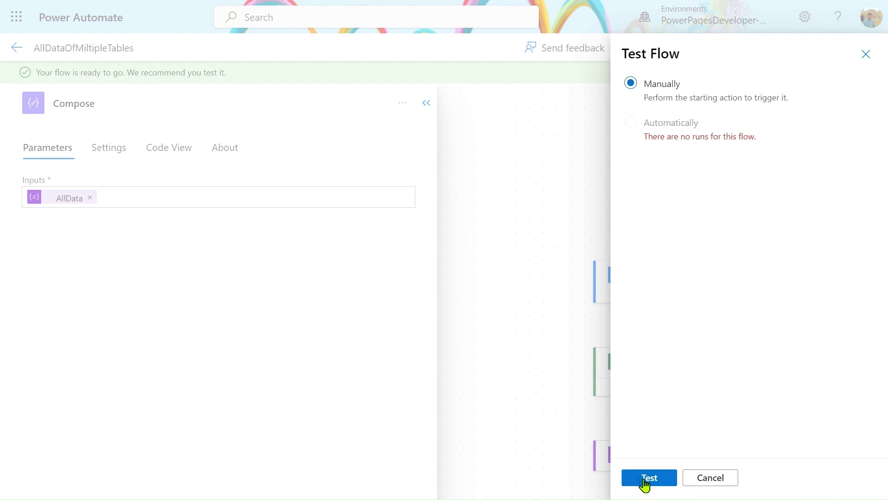
pyautogui.click(648, 477)
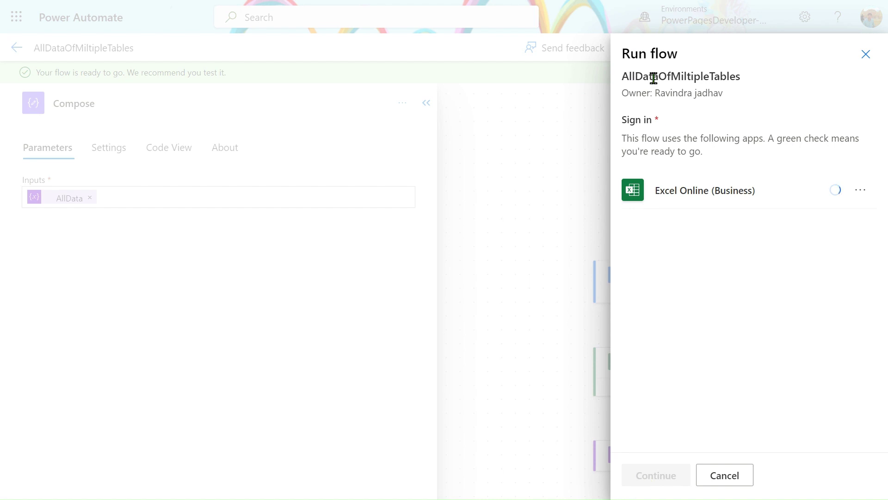
pyautogui.click(657, 475)
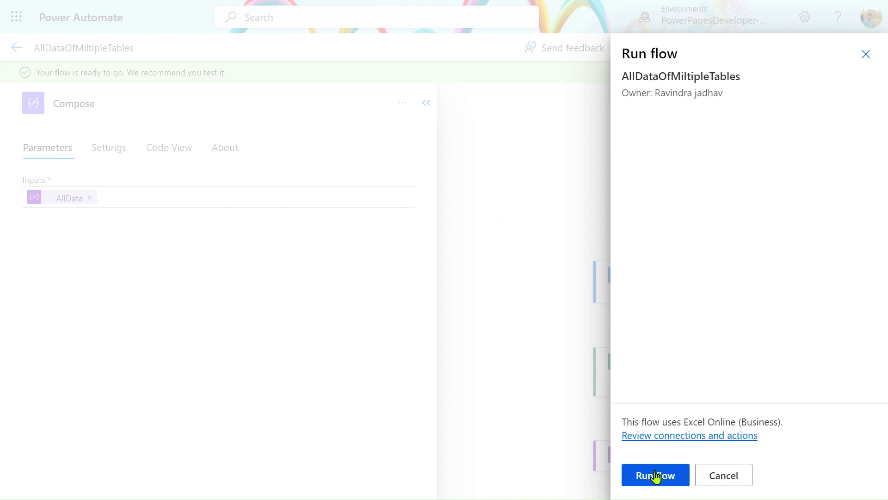
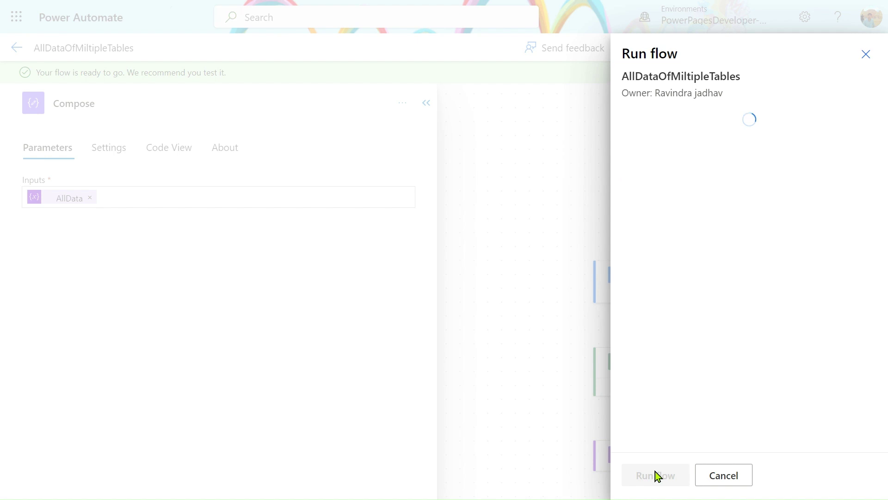
pyautogui.click(654, 469)
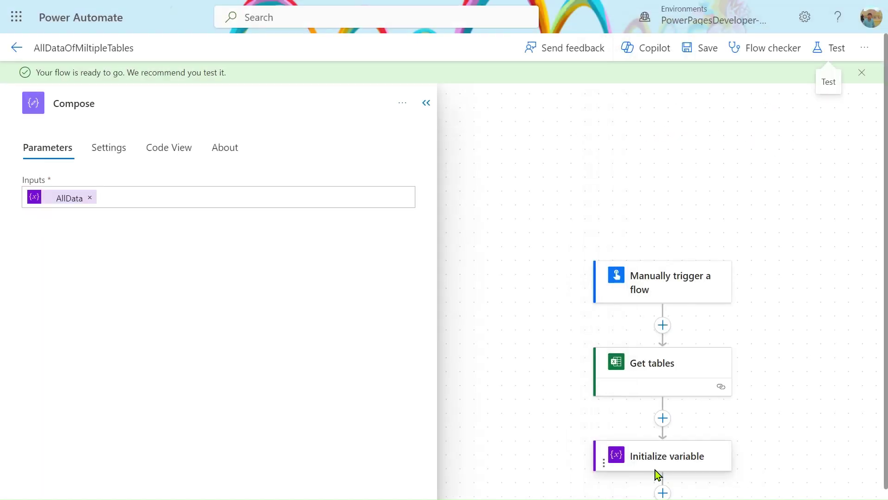
# Step: Examine the run results of the flow's actions and read through the Compose action's inputs and outputs
pyautogui.scroll(-3, 453, 299)
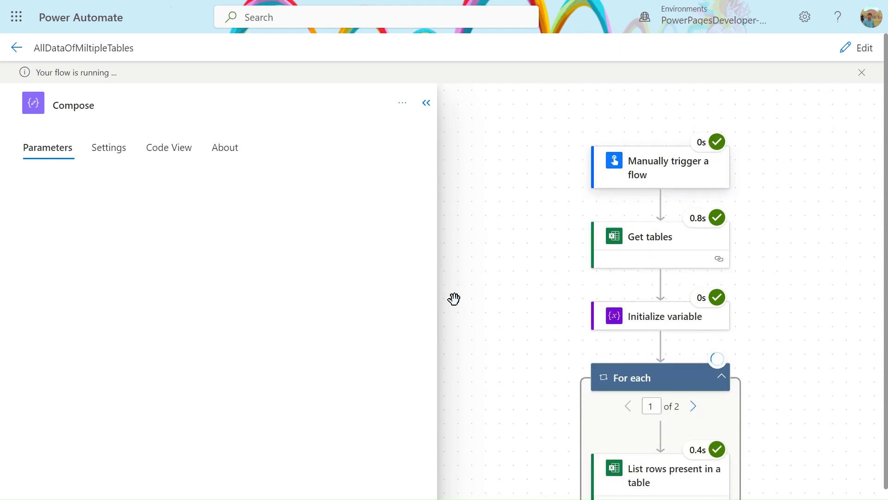
pyautogui.scroll(-2, 672, 290)
pyautogui.scroll(-2, 729, 283)
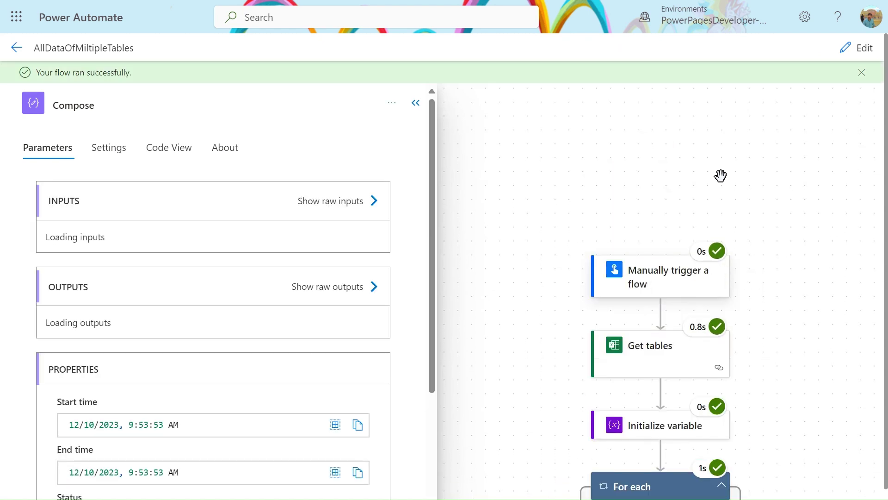
pyautogui.scroll(-10, 720, 175)
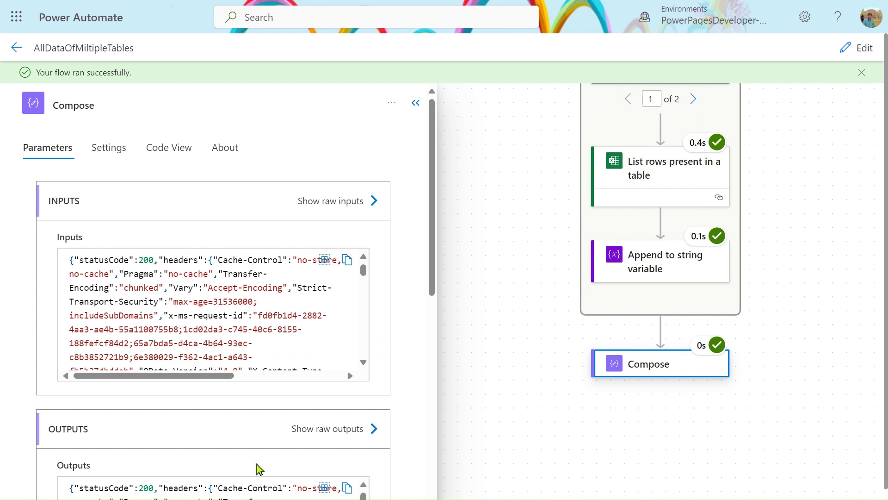
pyautogui.scroll(-4, 351, 345)
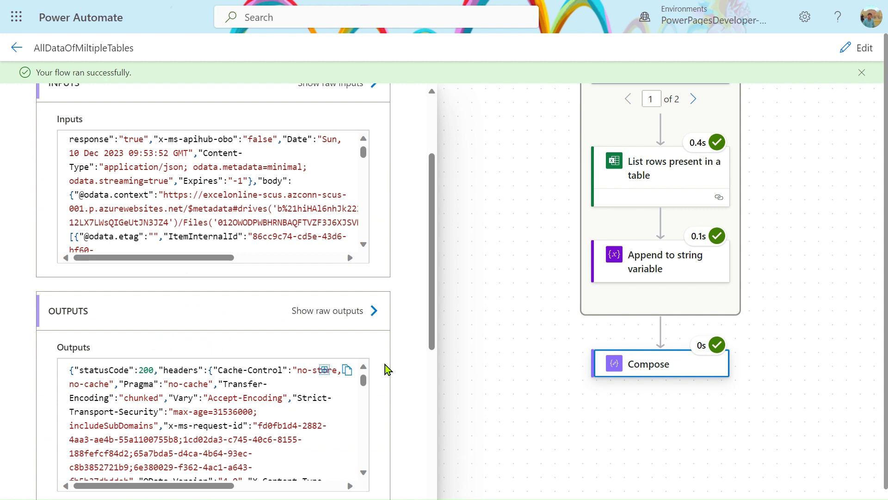
pyautogui.scroll(-1, 385, 369)
pyautogui.scroll(-3, 257, 386)
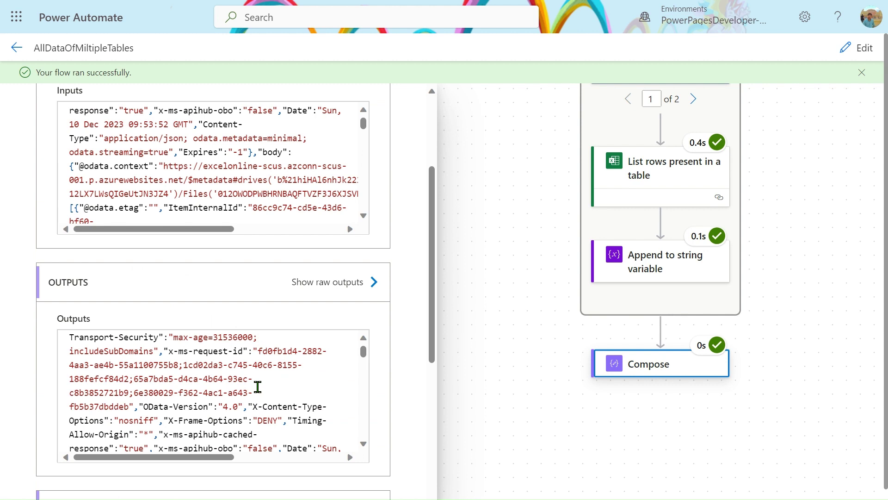
pyautogui.scroll(-3, 258, 387)
pyautogui.scroll(-3, 258, 387)
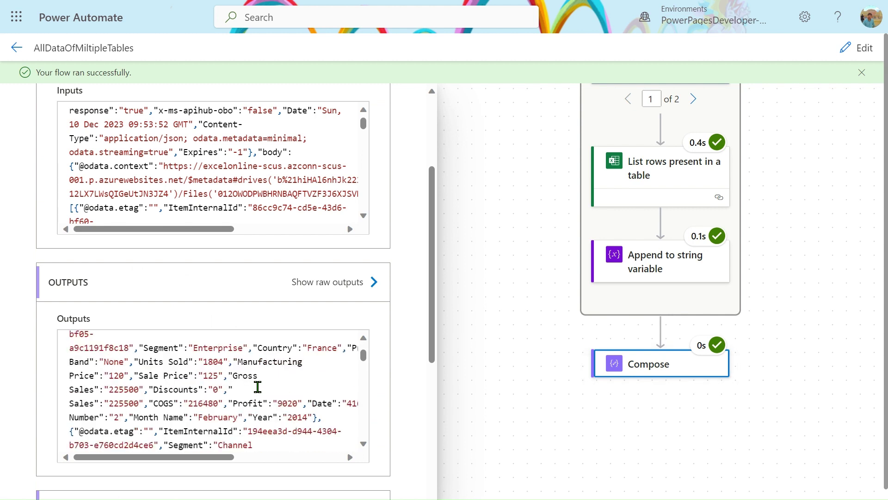
pyautogui.scroll(-3, 267, 378)
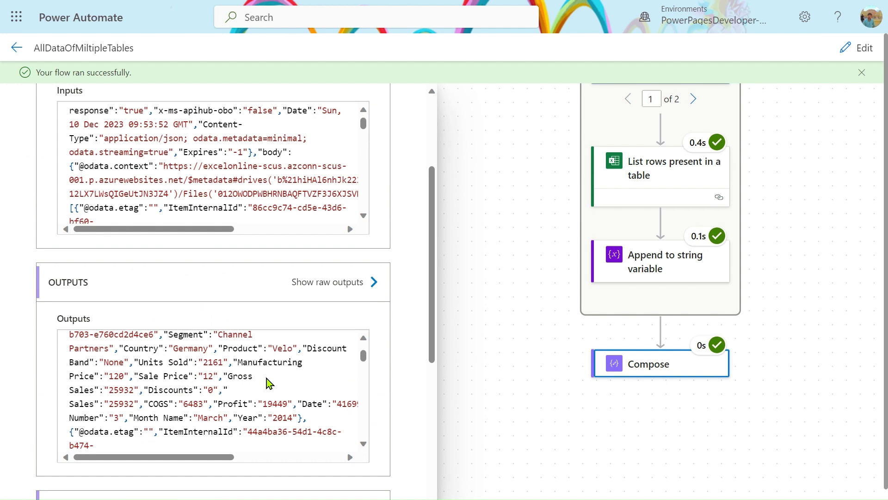
# Step: Inspect the name, value and properties recorded for the Append to string variable action in the test run
pyautogui.click(657, 264)
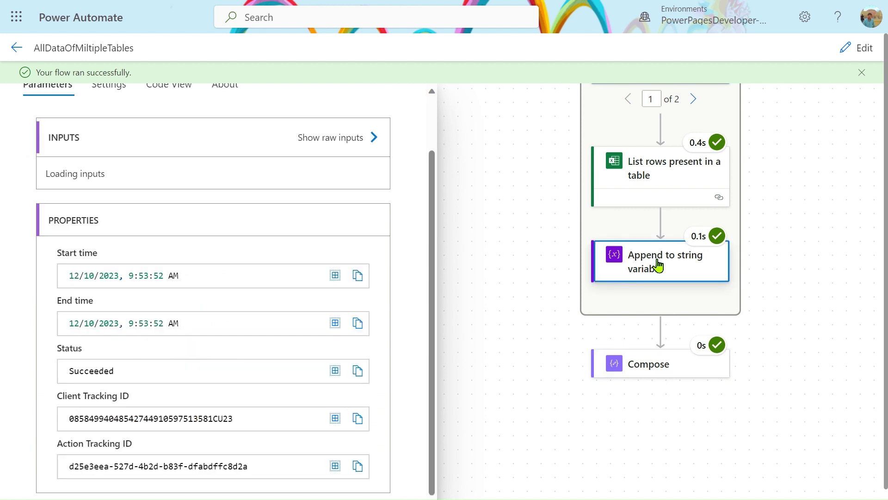
pyautogui.scroll(-2, 274, 345)
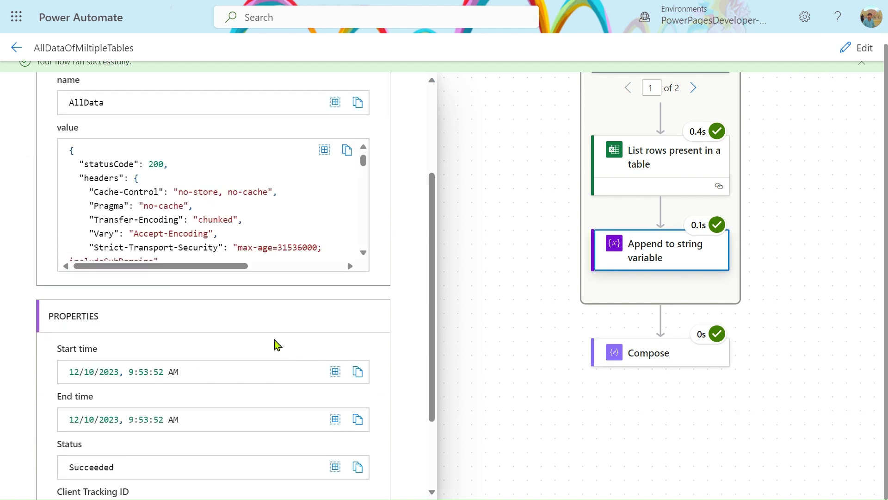
pyautogui.scroll(-2, 274, 342)
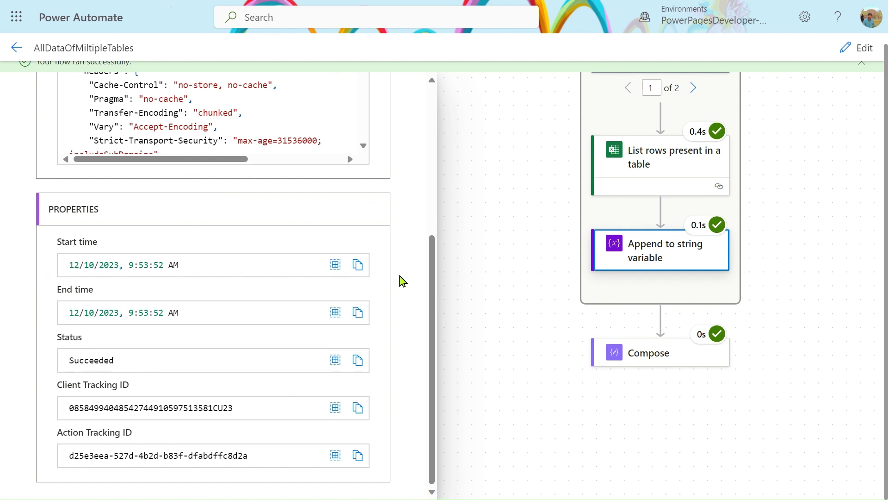
# Step: Return the flow to editing and replace the Append to string variable value with body/value from List rows present in a table
pyautogui.moveTo(568, 4)
pyautogui.click(853, 54)
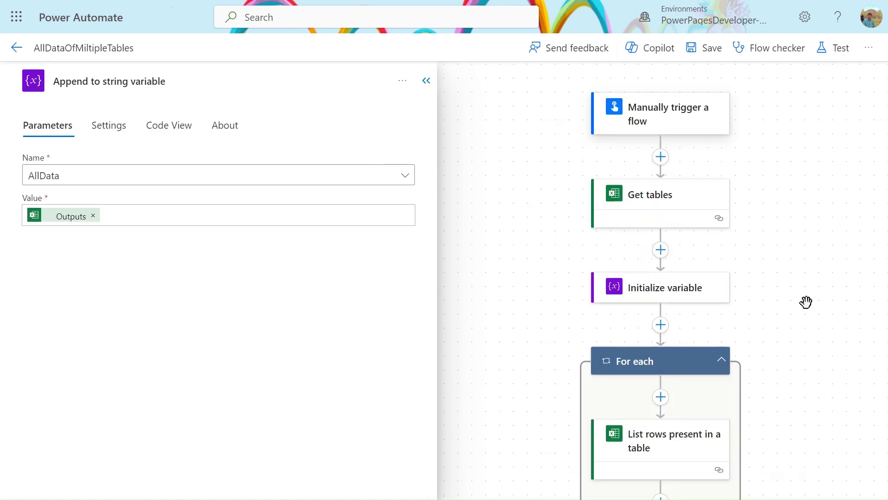
pyautogui.click(655, 390)
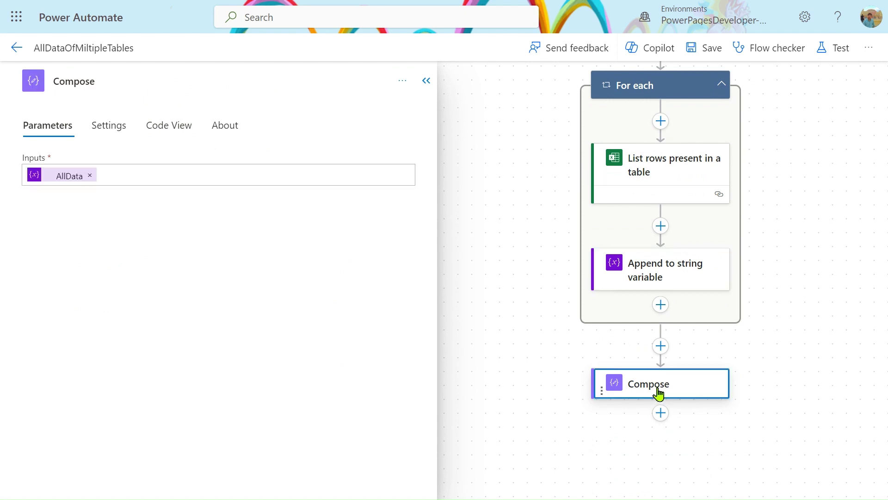
pyautogui.click(670, 286)
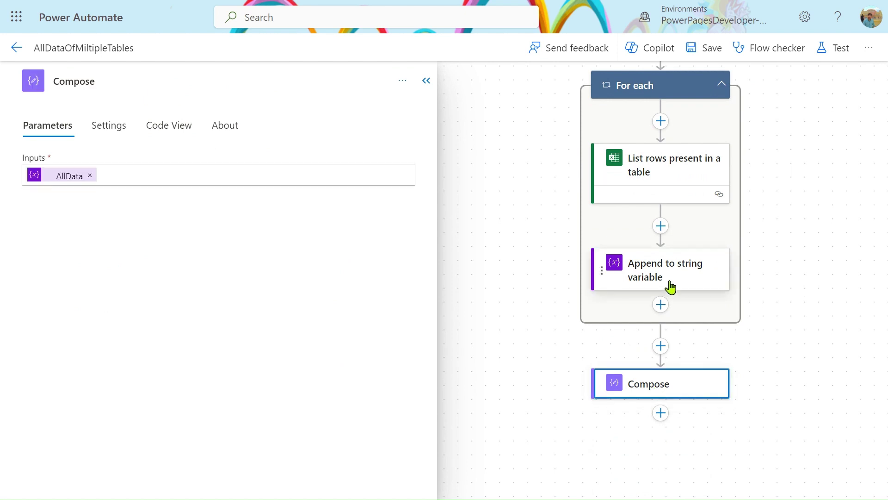
pyautogui.click(93, 215)
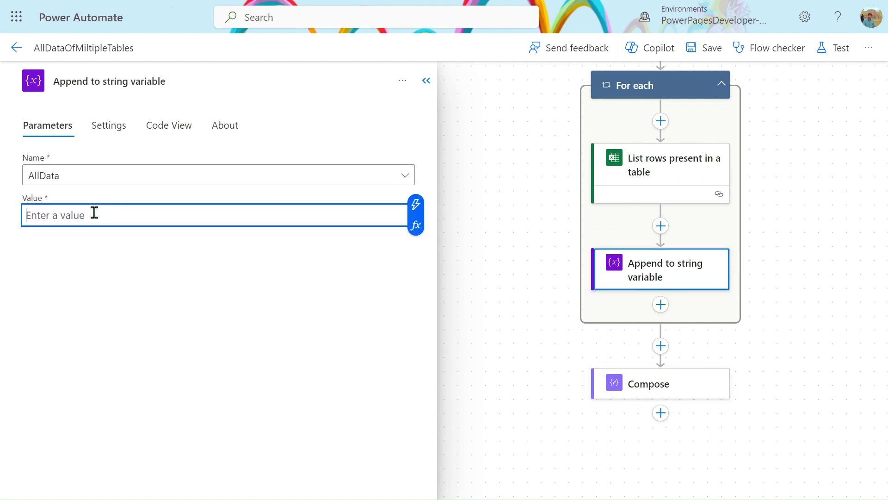
pyautogui.click(413, 206)
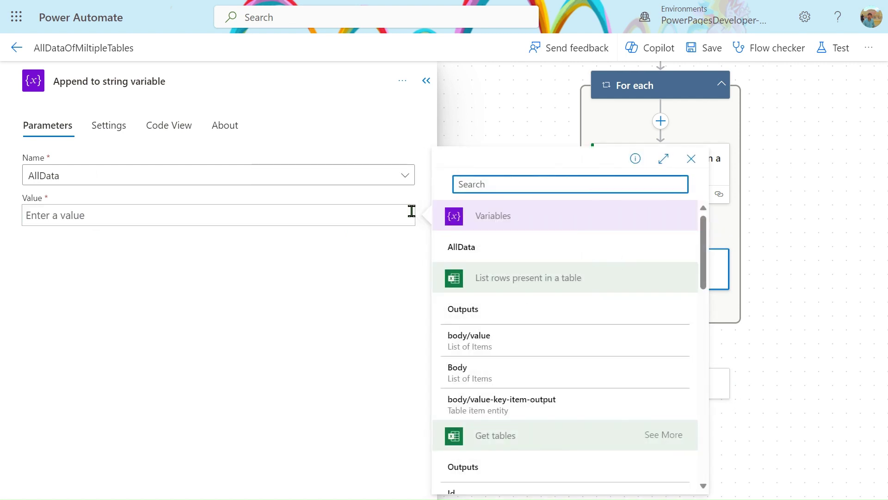
pyautogui.click(514, 349)
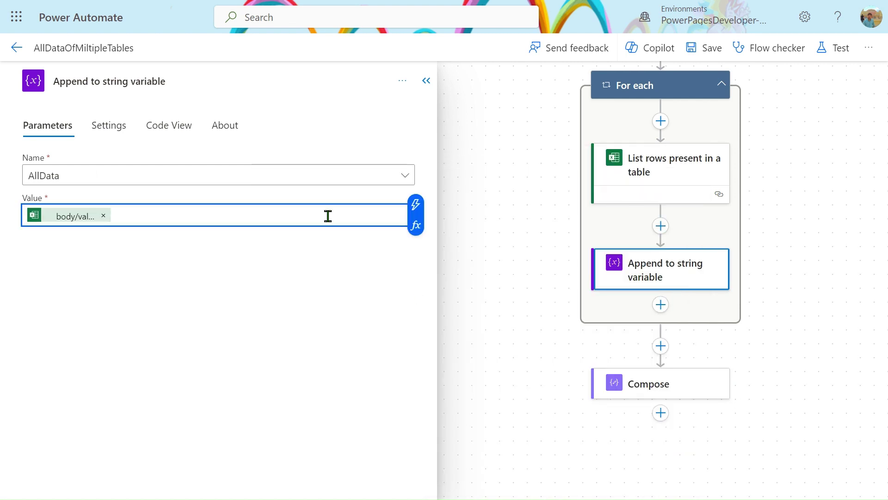
# Step: Remove the AllData variable from the Compose action's input
pyautogui.click(645, 397)
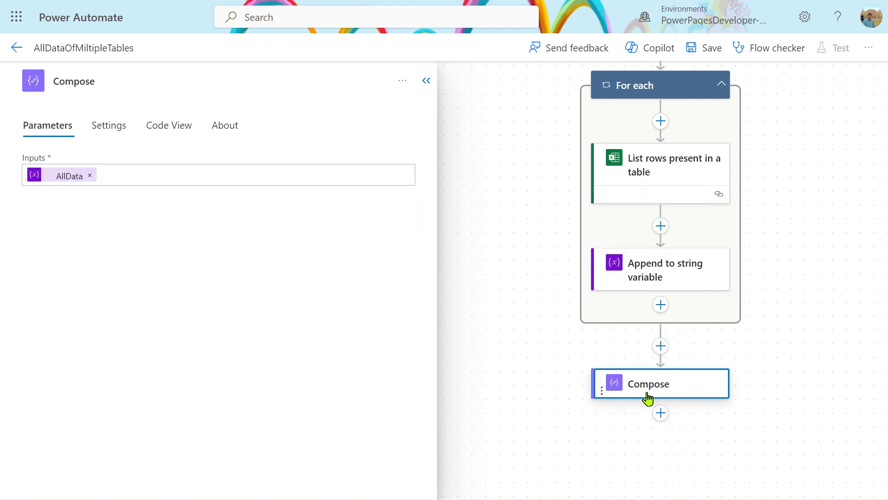
pyautogui.click(71, 178)
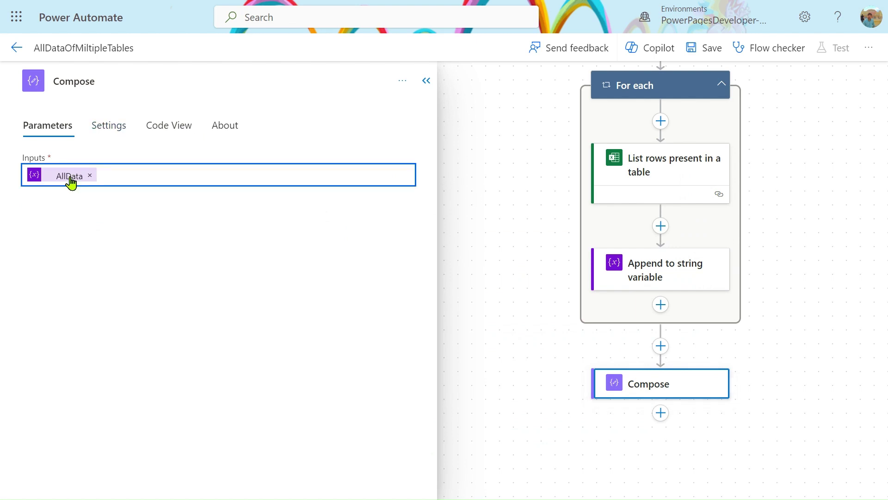
pyautogui.click(90, 176)
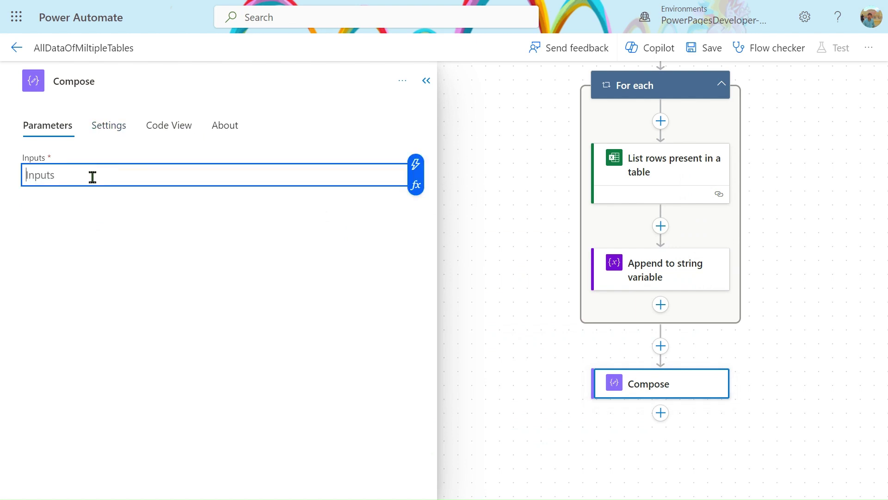
# Step: Start a replace() expression for the Compose input with the AllData variable as its first argument
pyautogui.click(416, 186)
pyautogui.click(527, 160)
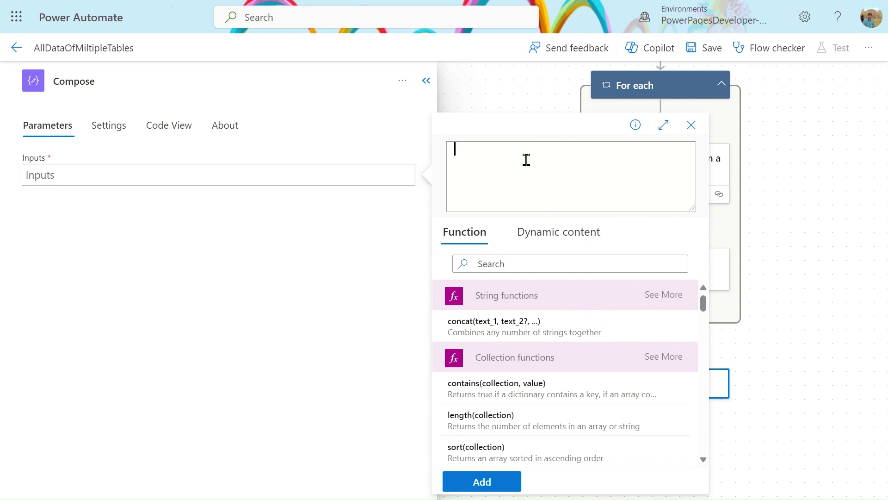
pyautogui.write('re')
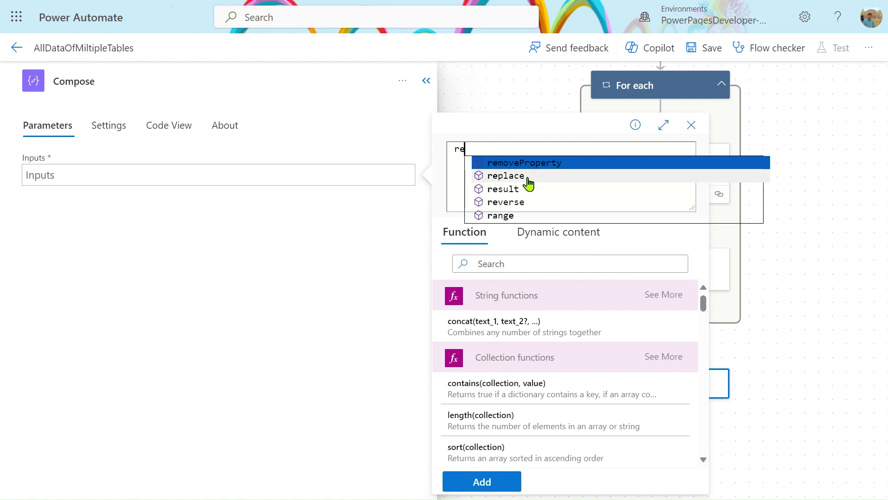
pyautogui.click(527, 177)
pyautogui.write('(')
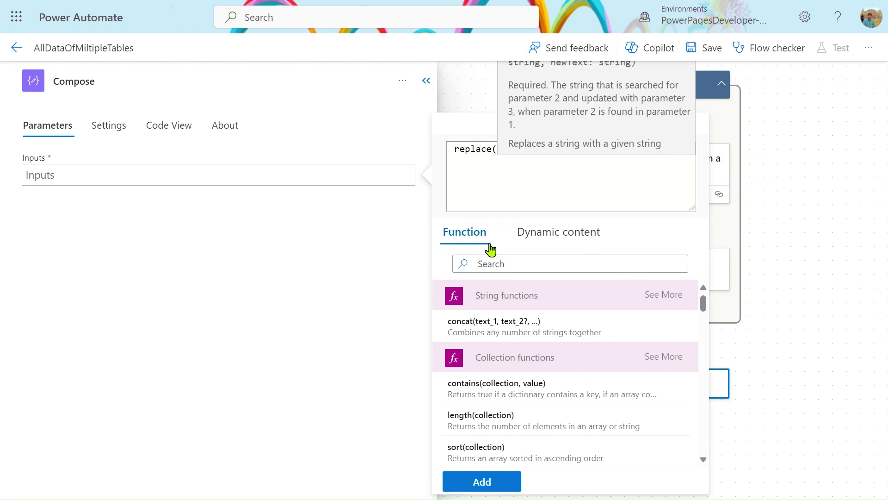
pyautogui.click(540, 244)
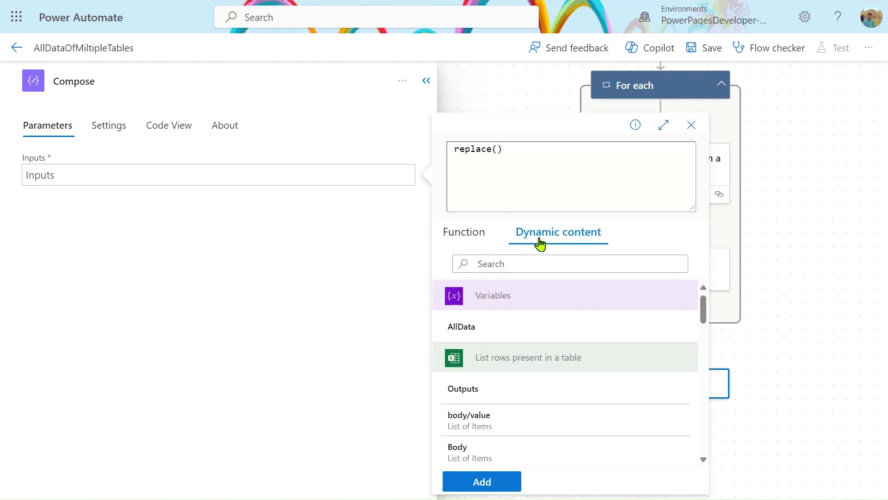
pyautogui.click(489, 329)
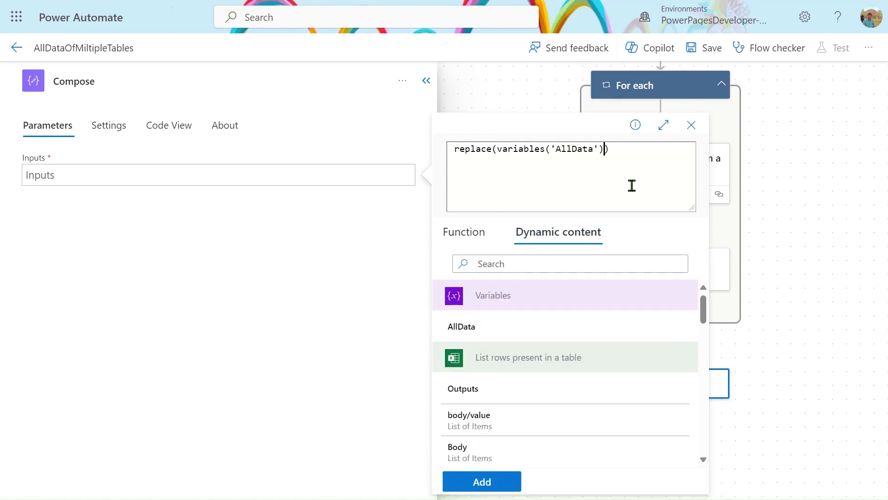
# Step: Complete the replace() expression so that '][' in the AllData variable is replaced with ','
pyautogui.write(",'")
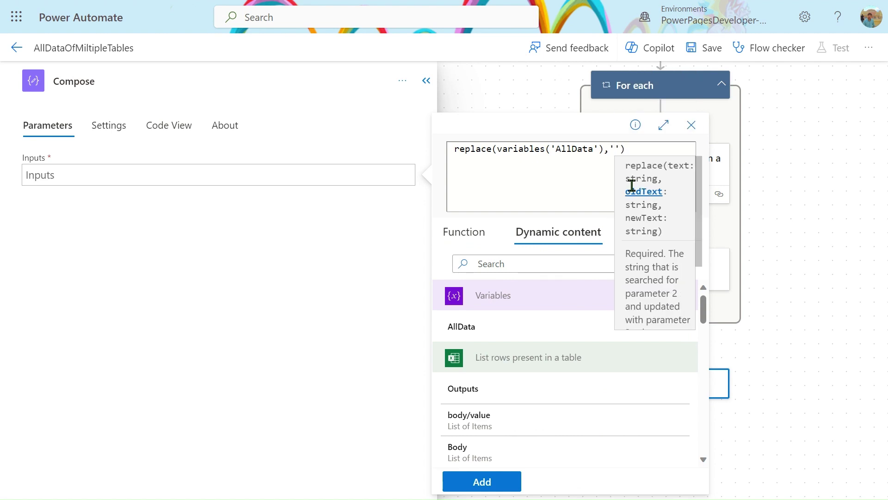
pyautogui.write('][')
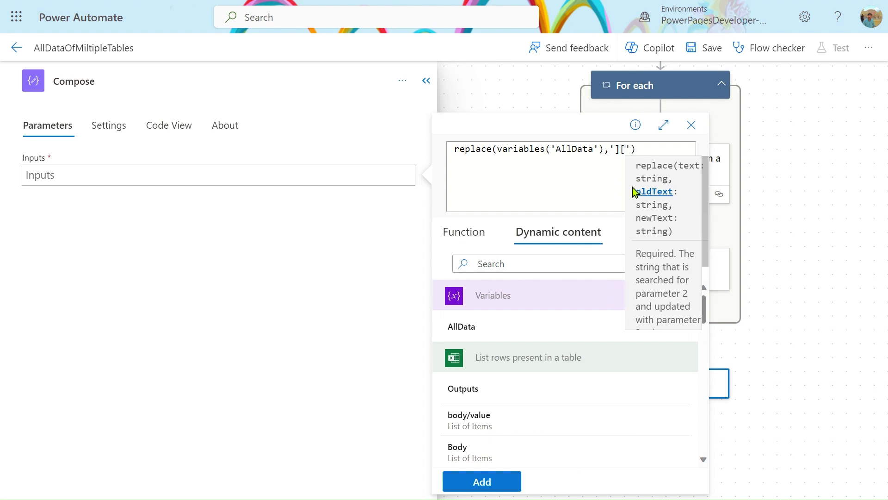
pyautogui.press('Escape')
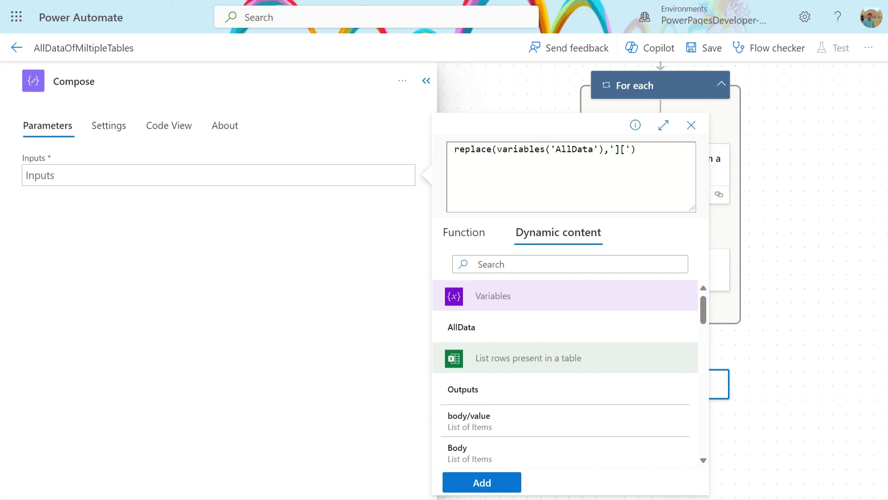
pyautogui.click(641, 154)
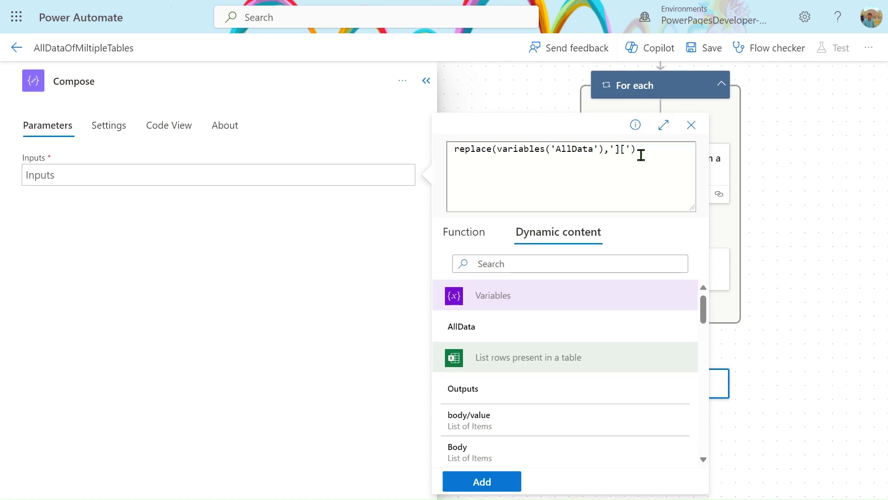
pyautogui.press('Left')
pyautogui.write(",'")
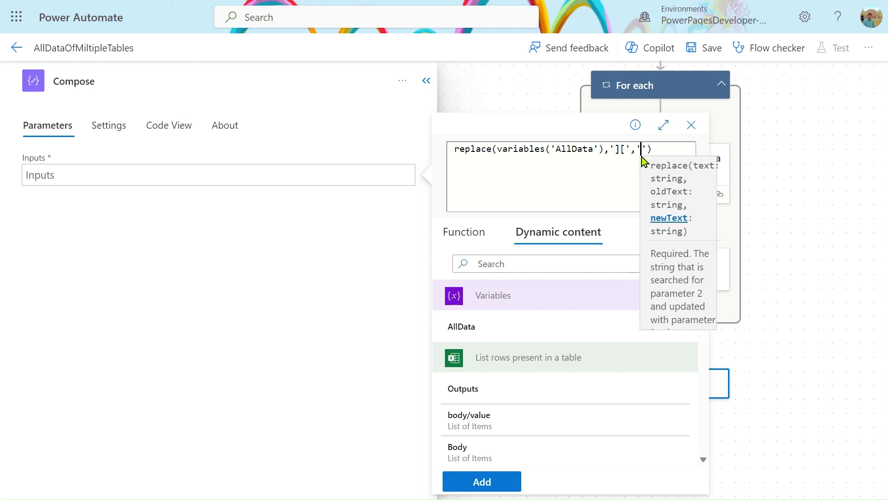
pyautogui.click(666, 144)
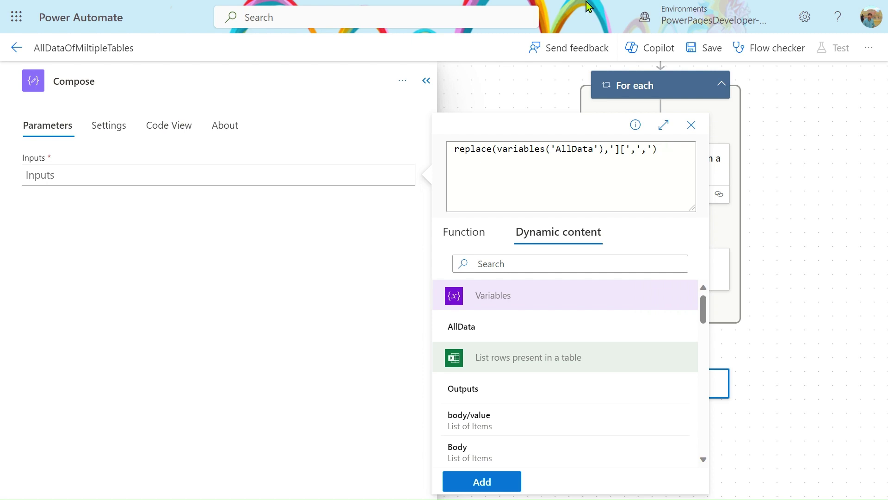
pyautogui.moveTo(589, 6)
pyautogui.click(324, 7)
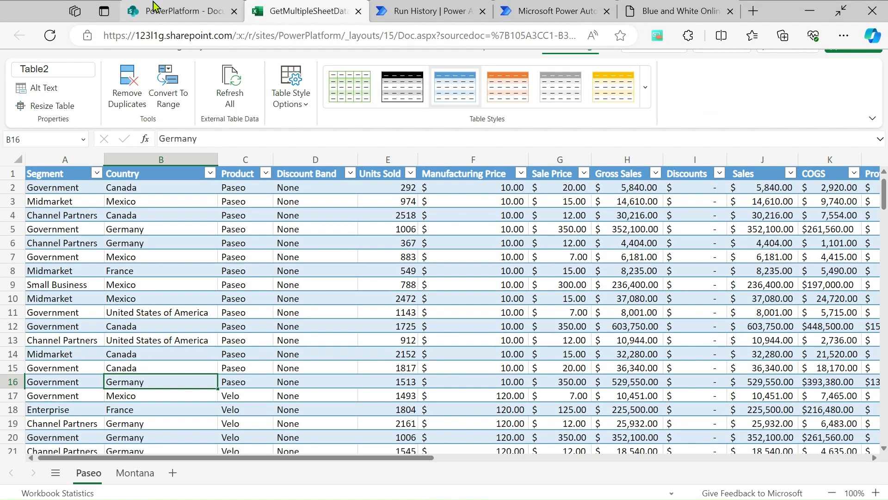
pyautogui.click(509, 14)
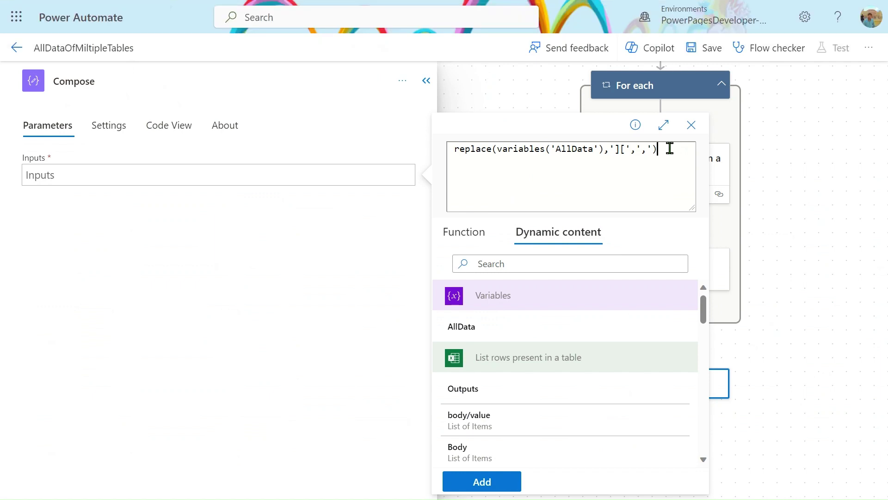
# Step: Wrap the expression in a second, outer replace() function that takes the existing replace() as its first argument
pyautogui.press('Left')
pyautogui.press('Left')
pyautogui.press('Left')
pyautogui.press('Left')
pyautogui.press('Left')
pyautogui.press('Left')
pyautogui.press('Left')
pyautogui.press('Left')
pyautogui.press('Left')
pyautogui.press('Left')
pyautogui.press('Left')
pyautogui.press('Left')
pyautogui.press('Home')
pyautogui.press('Home')
pyautogui.write('re')
pyautogui.click(535, 174)
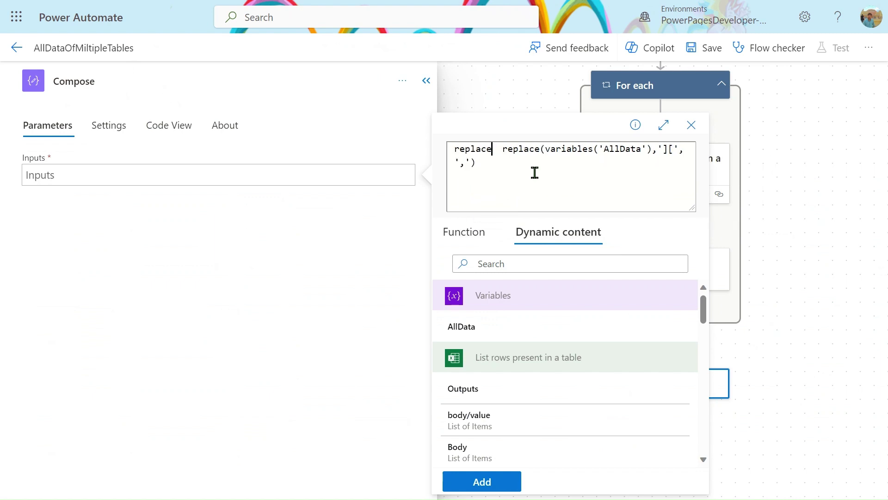
pyautogui.write('(')
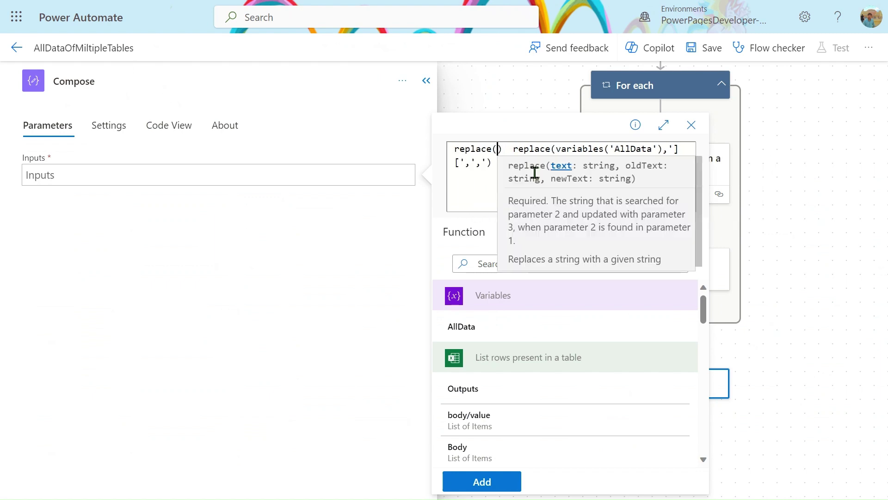
pyautogui.click(511, 164)
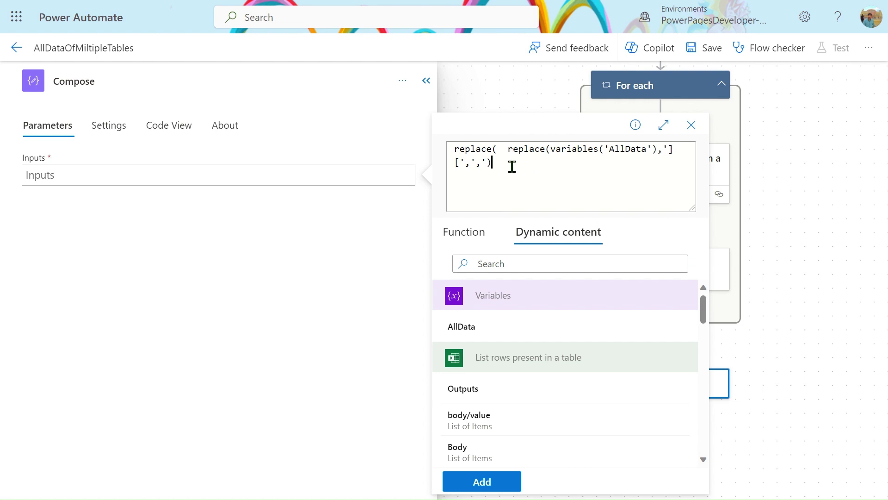
pyautogui.write(',')
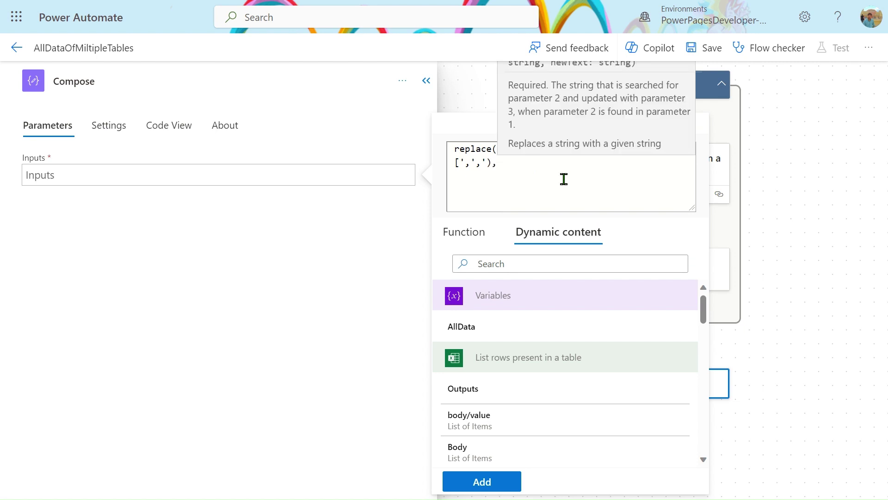
# Step: Complete the outer replace() with a copy of the '][' and ',' arguments, and save the flow with this Compose input
pyautogui.hotkey('shift', 'Left')
pyautogui.hotkey('shift', 'Left')
pyautogui.hotkey('shift', 'Left')
pyautogui.hotkey('shift', 'Left')
pyautogui.hotkey('shift', 'Left')
pyautogui.hotkey('shift', 'Left')
pyautogui.hotkey('shift', 'Left')
pyautogui.hotkey('shift', 'Left')
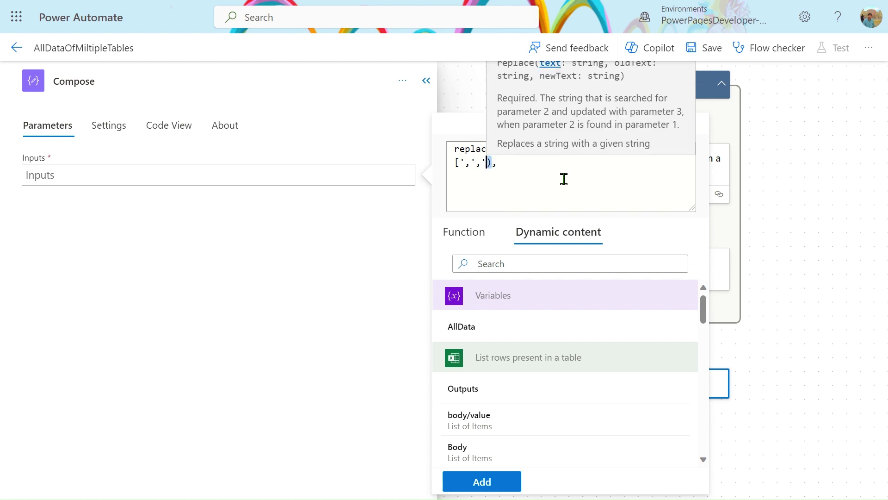
pyautogui.hotkey('shift', 'Left')
pyautogui.hotkey('shift', 'Left')
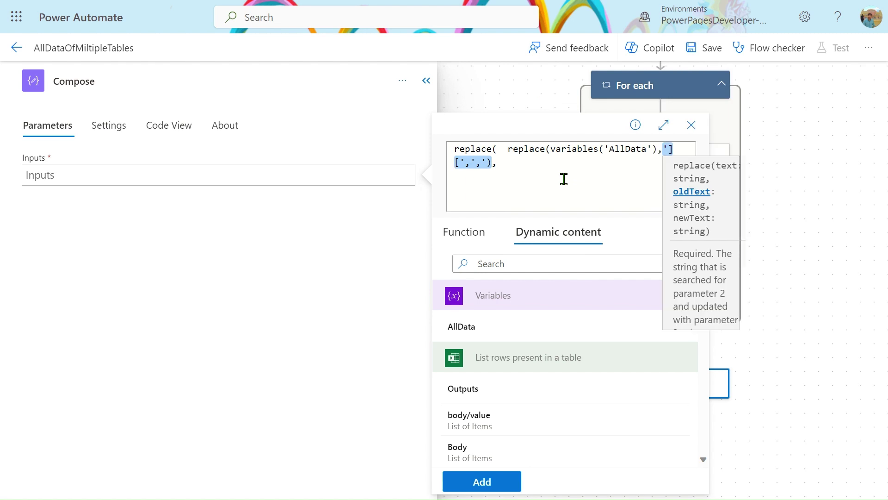
pyautogui.hotkey('ctrl', 'c')
pyautogui.press('End')
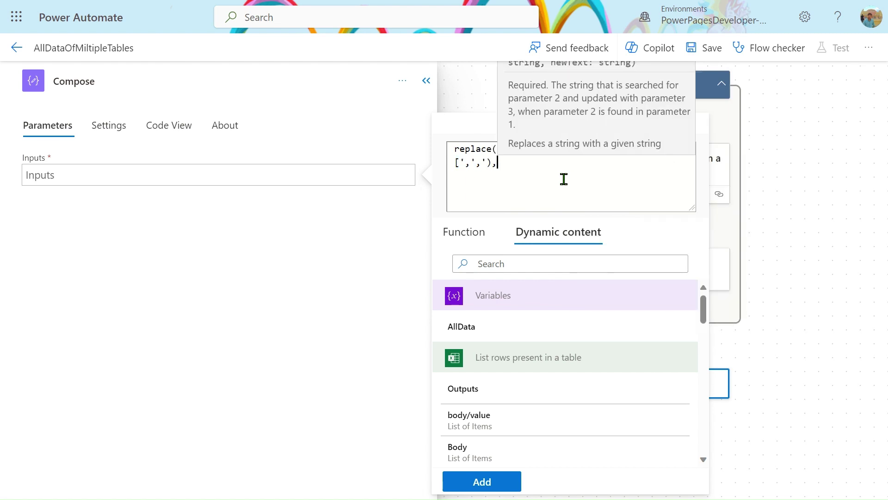
pyautogui.hotkey('ctrl', 'v')
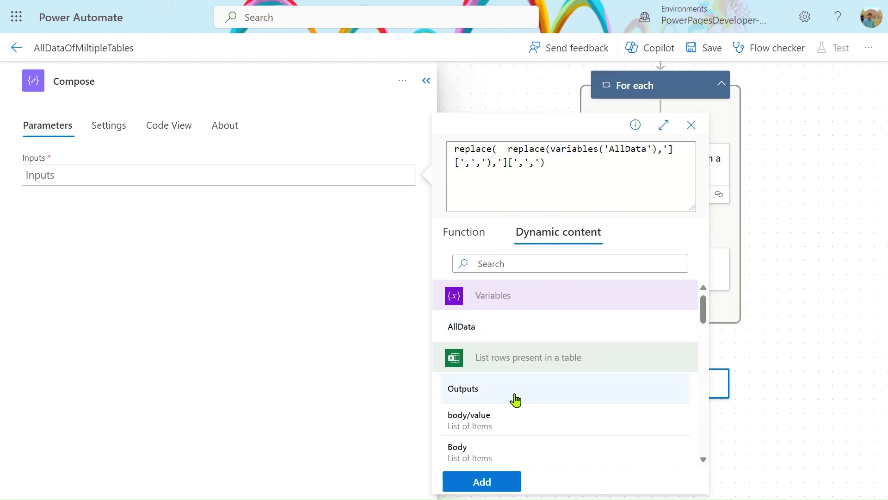
pyautogui.click(496, 485)
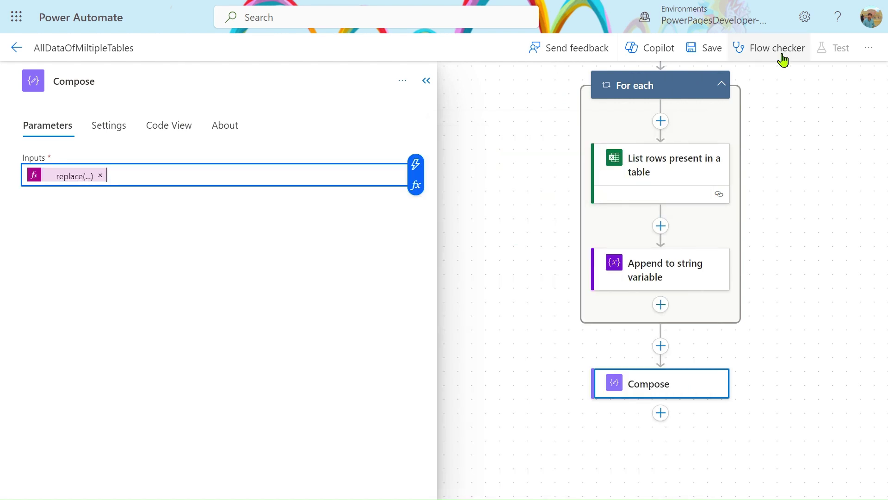
pyautogui.click(706, 53)
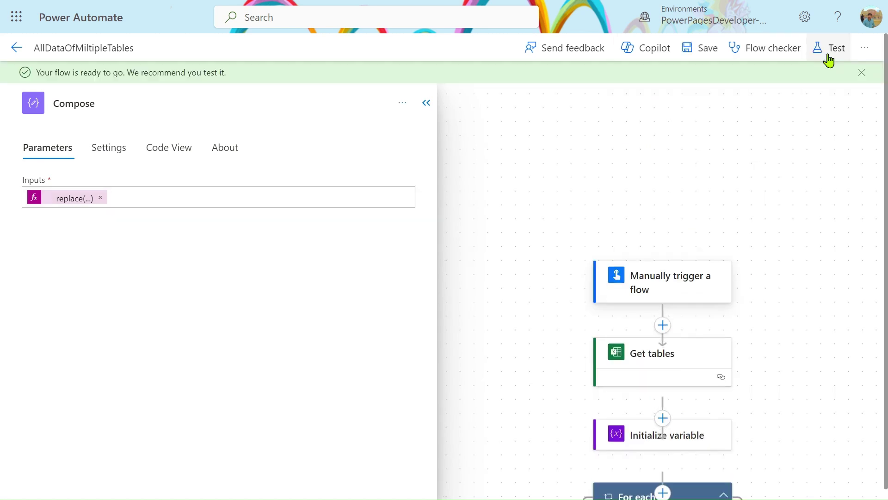
# Step: Add a Data Operation Parse JSON action after the Compose action
pyautogui.scroll(-5, 732, 236)
pyautogui.scroll(-5, 732, 236)
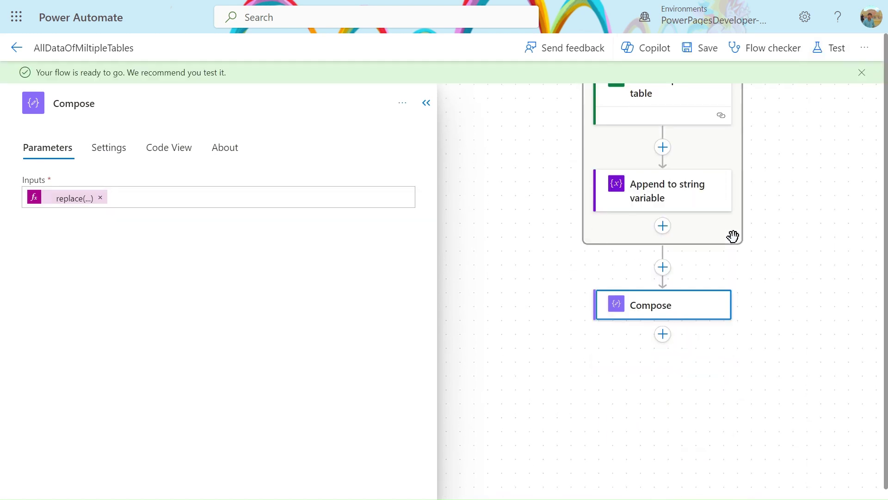
pyautogui.click(663, 337)
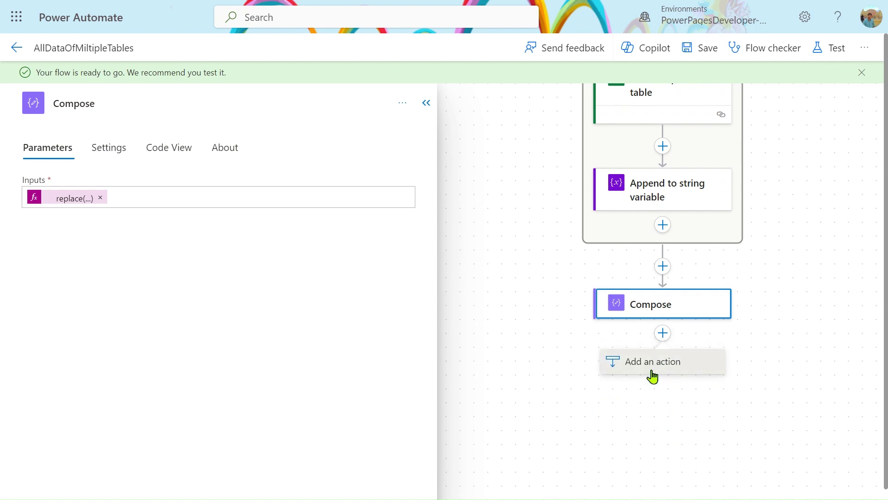
pyautogui.click(652, 362)
pyautogui.write('parse')
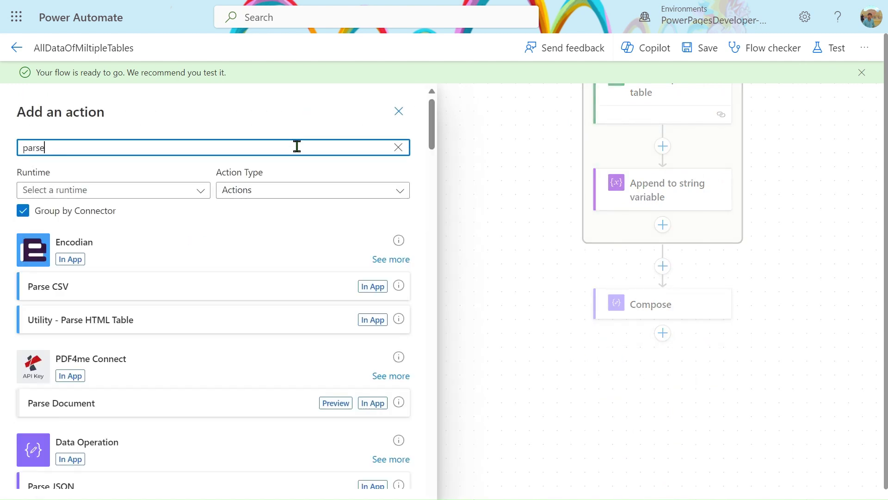
pyautogui.scroll(-3, 256, 437)
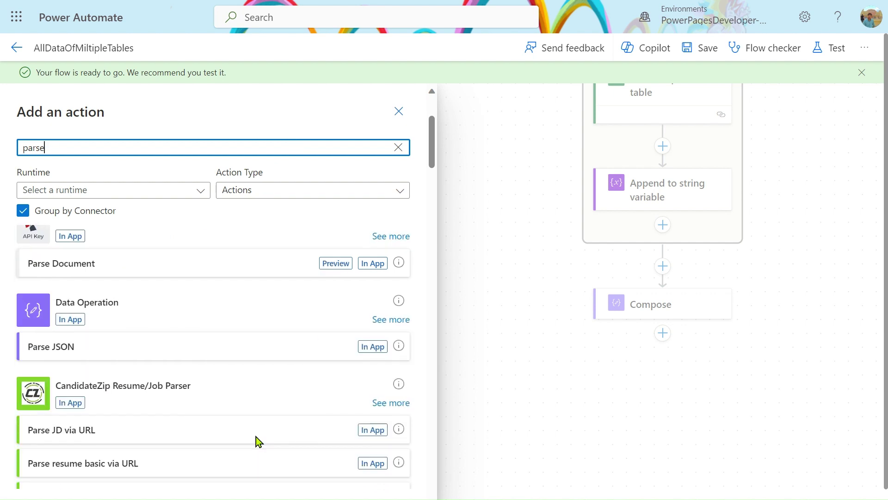
pyautogui.click(377, 356)
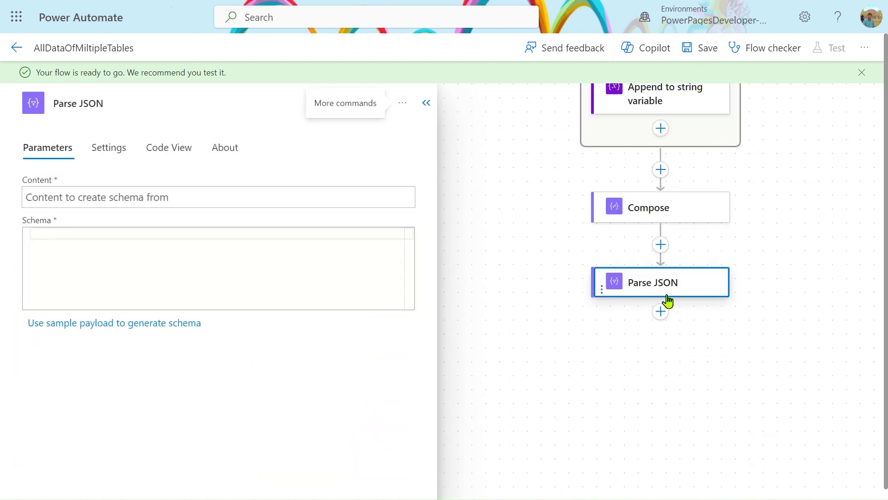
# Step: Set the Parse JSON content to the Outputs of the Compose action
pyautogui.click(176, 191)
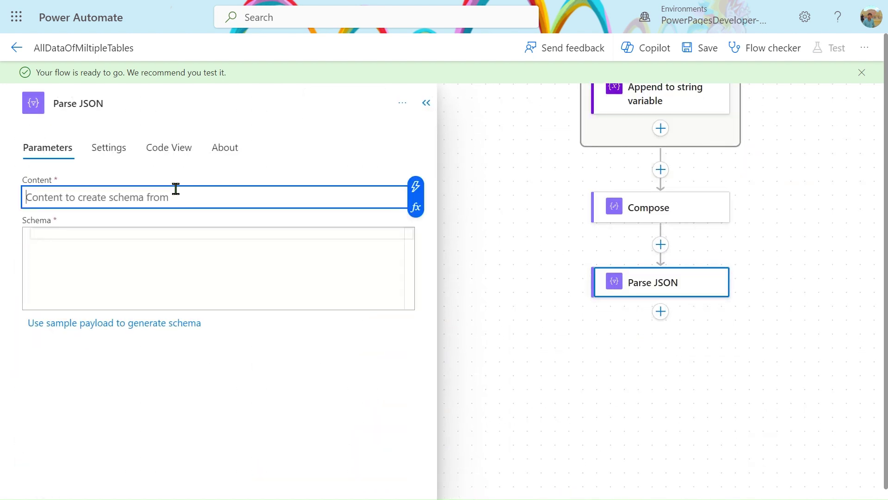
pyautogui.click(414, 203)
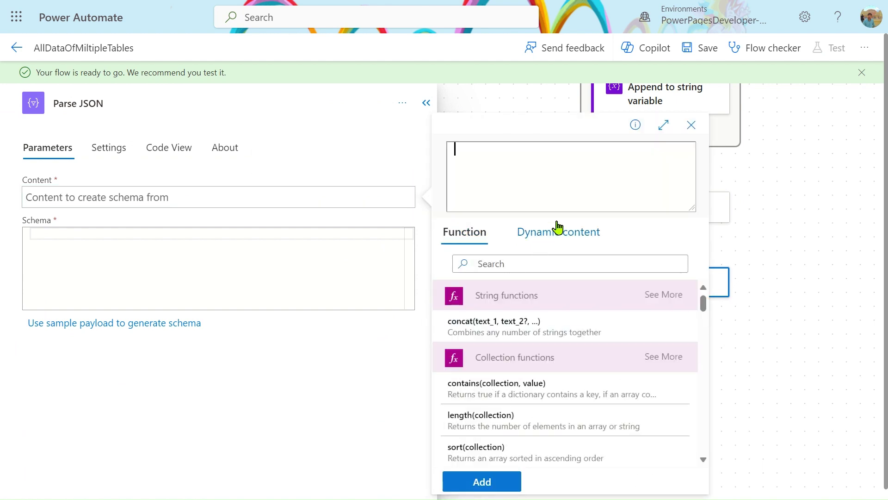
pyautogui.click(557, 230)
pyautogui.click(486, 394)
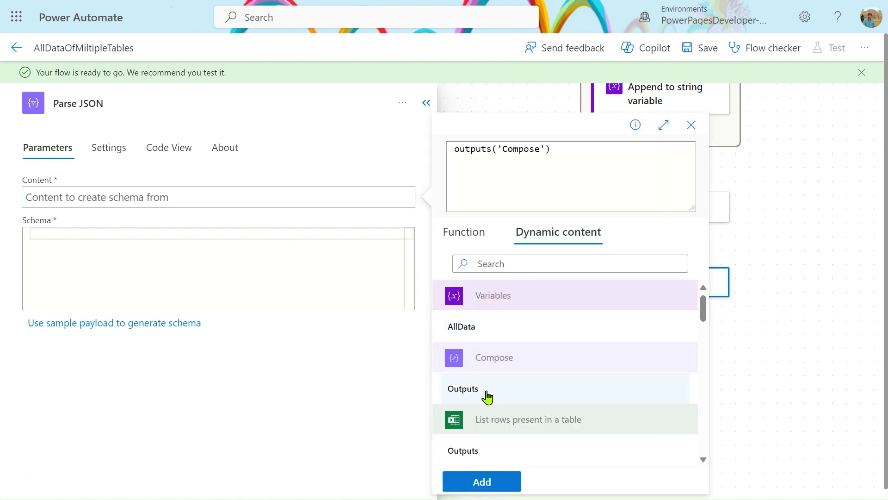
pyautogui.click(481, 481)
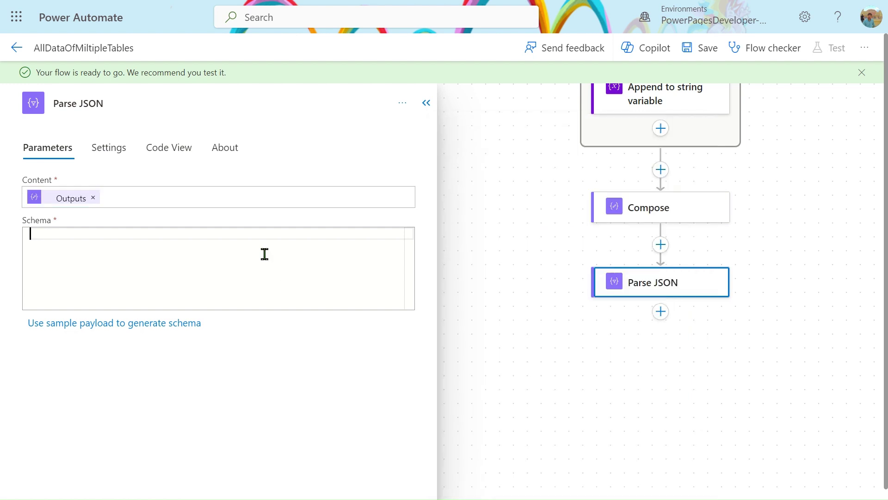
# Step: Generate the Parse JSON schema from the sample payload [] and save the flow
pyautogui.click(172, 324)
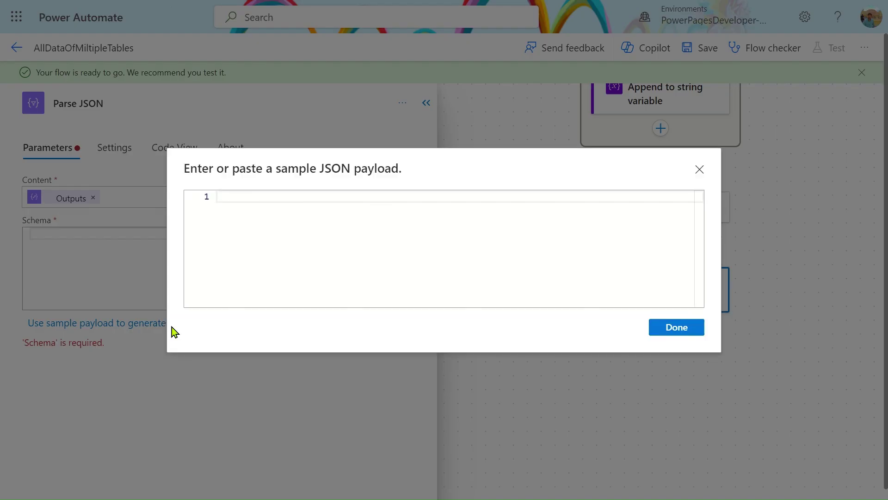
pyautogui.write('[]')
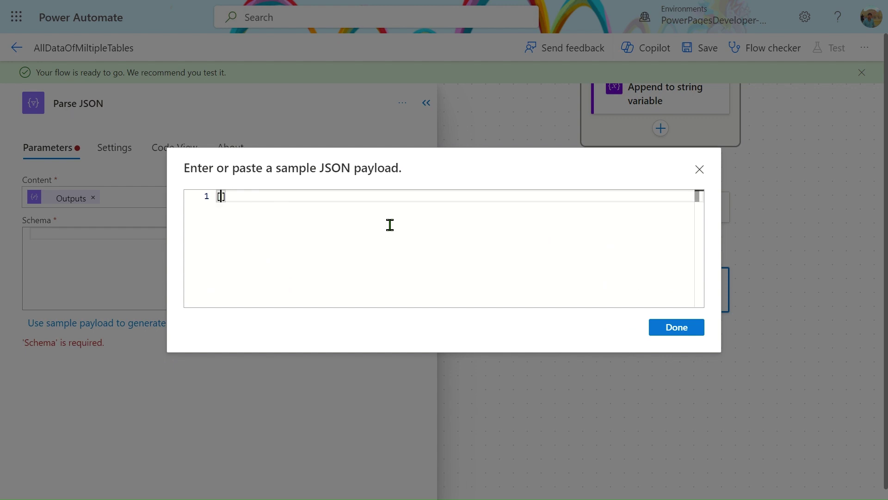
pyautogui.click(693, 331)
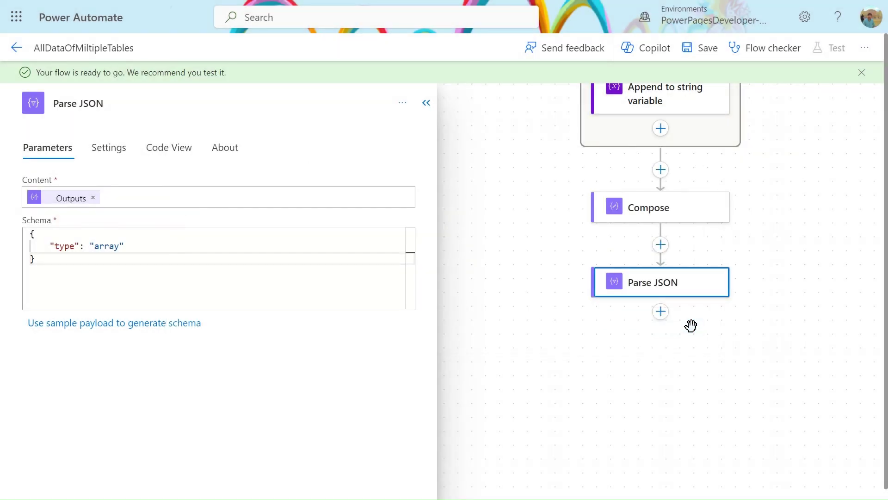
pyautogui.click(709, 49)
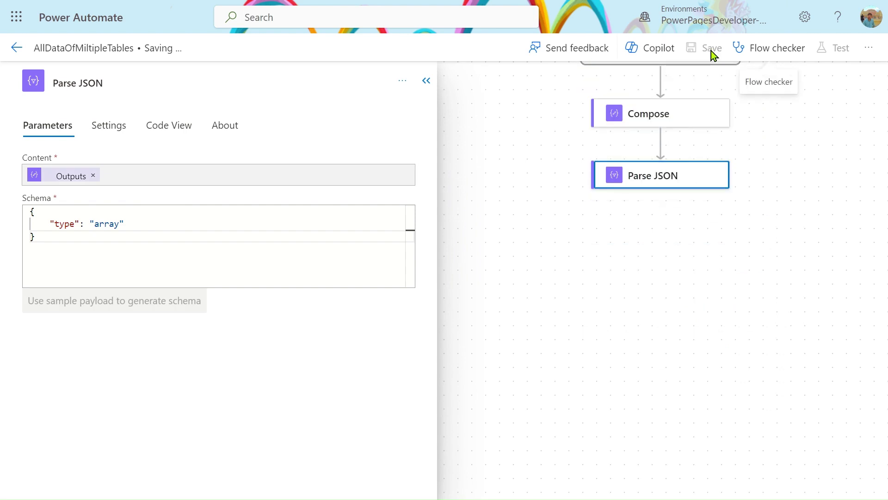
# Step: Run a manual test of the saved flow and open its run view
pyautogui.click(826, 48)
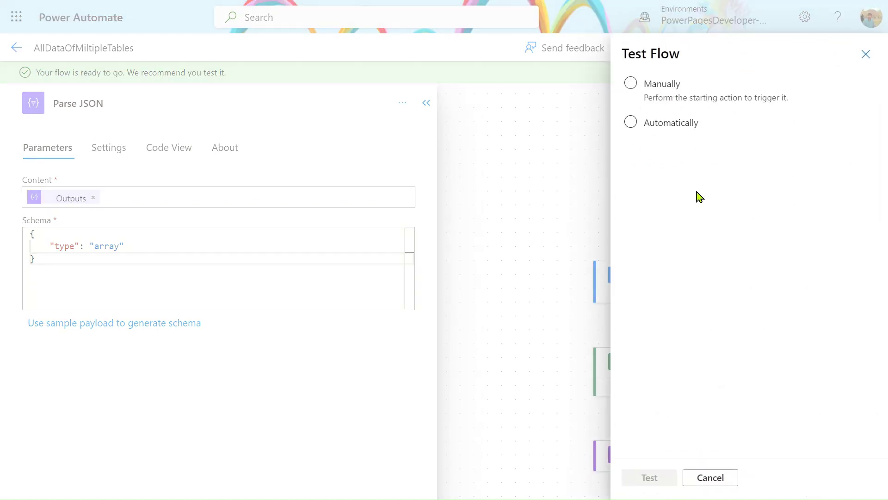
pyautogui.click(671, 106)
pyautogui.click(654, 483)
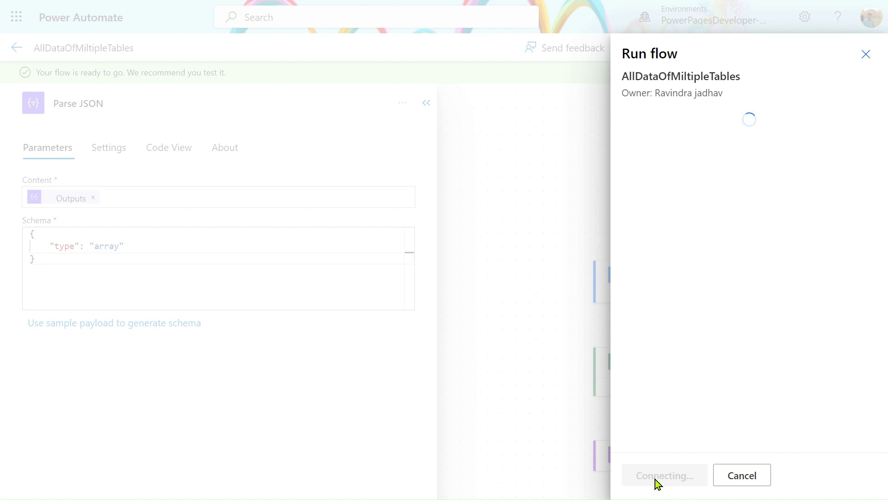
pyautogui.click(655, 479)
pyautogui.click(650, 477)
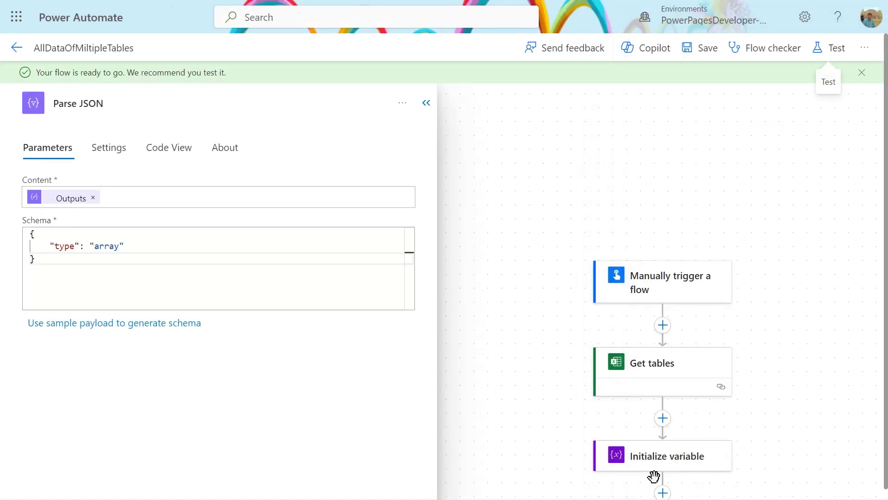
pyautogui.scroll(-3, 654, 481)
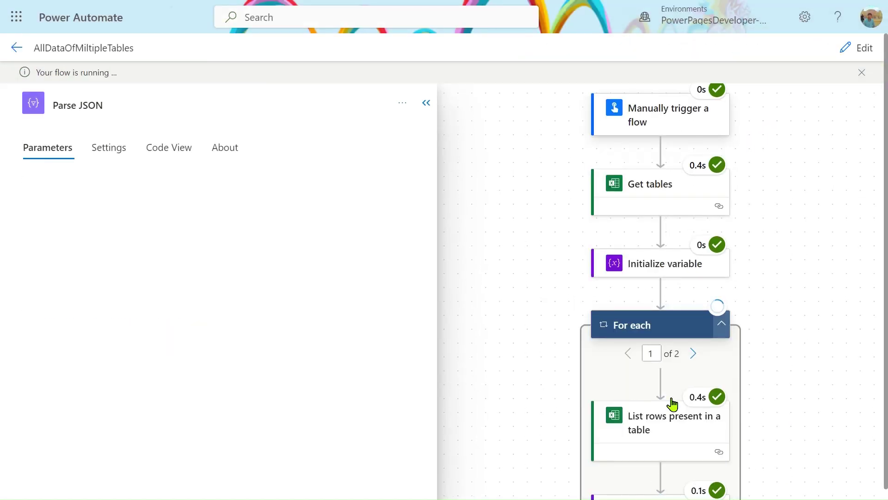
# Step: Examine the flow run's action statuses and the inputs and outputs of the Compose action
pyautogui.scroll(-2, 693, 268)
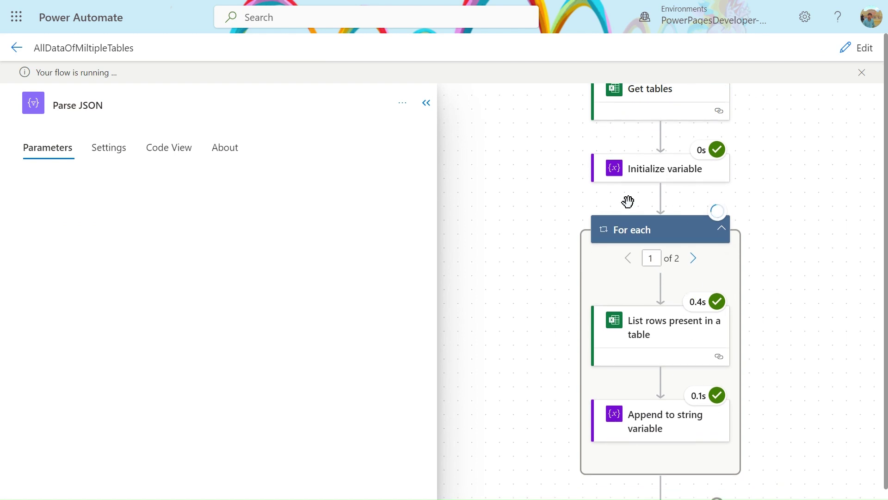
pyautogui.scroll(-2, 734, 396)
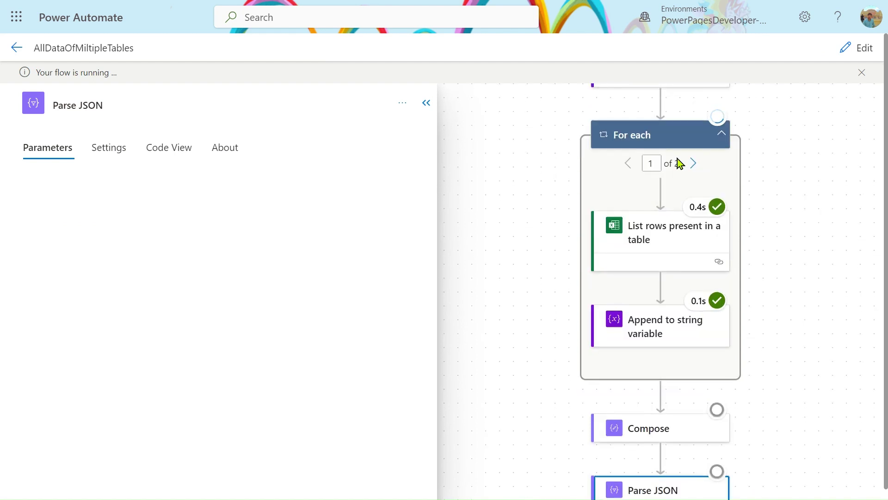
pyautogui.scroll(-2, 763, 319)
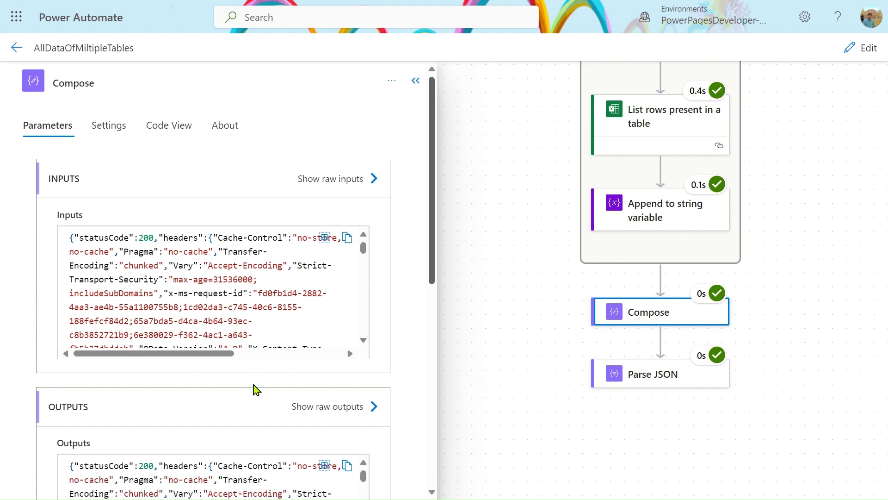
pyautogui.scroll(-2, 352, 472)
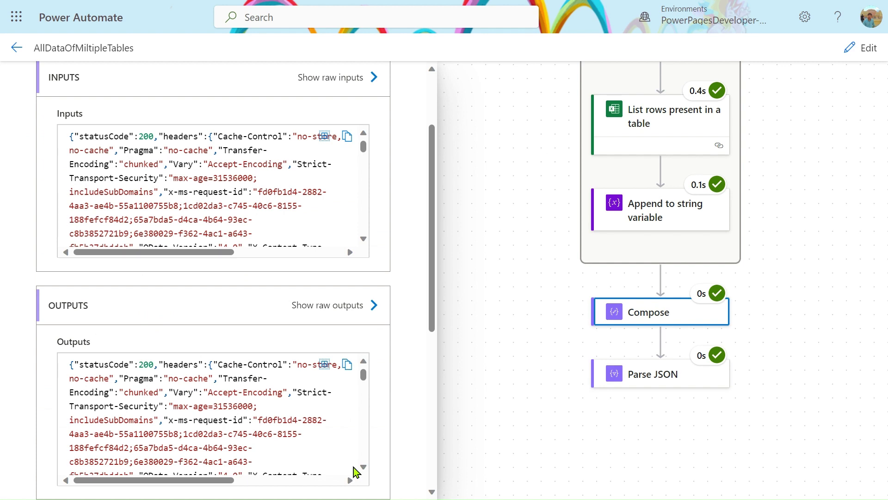
pyautogui.scroll(2, 354, 468)
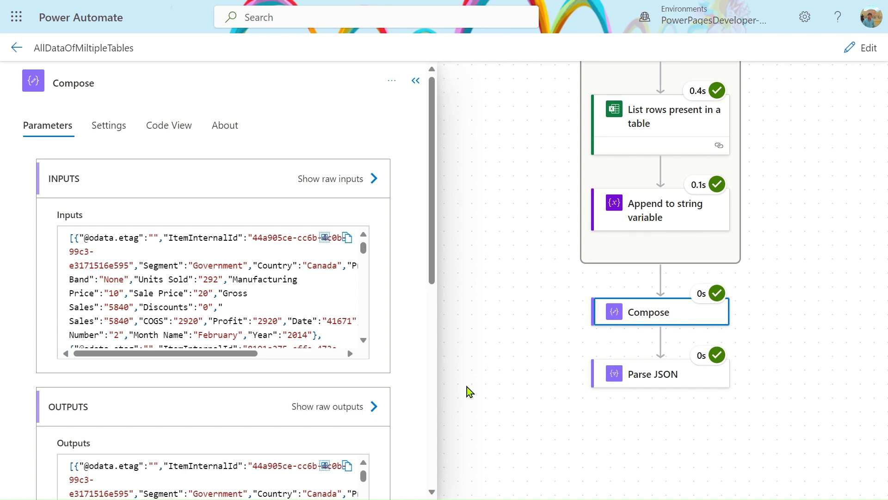
pyautogui.click(432, 492)
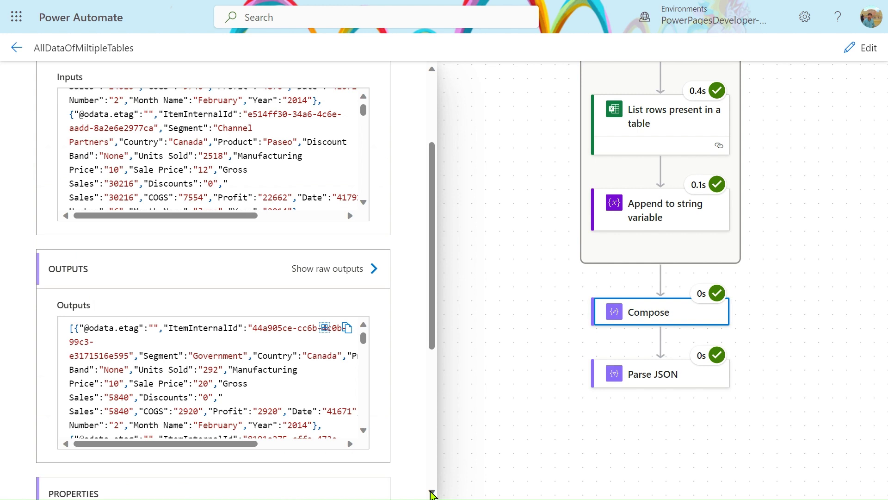
# Step: Return to editing, regenerate the Parse JSON schema from a pasted sample payload of the merged row array, and save the flow
pyautogui.moveTo(507, 7)
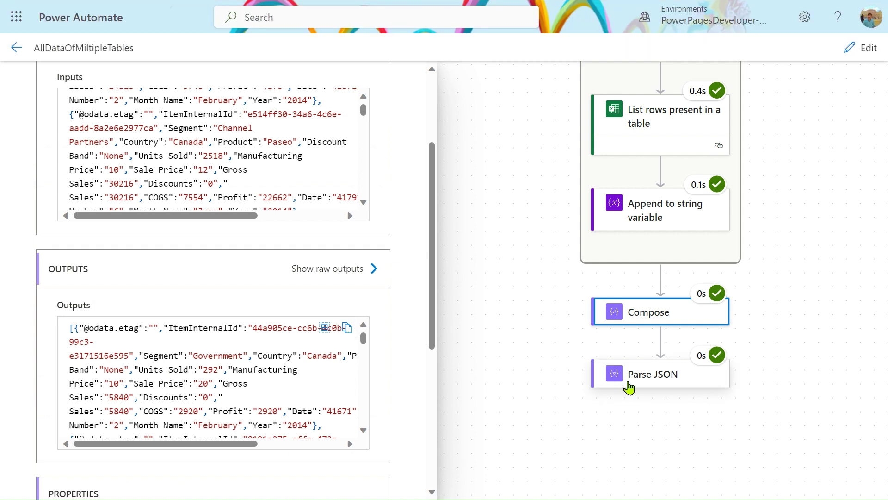
pyautogui.click(867, 49)
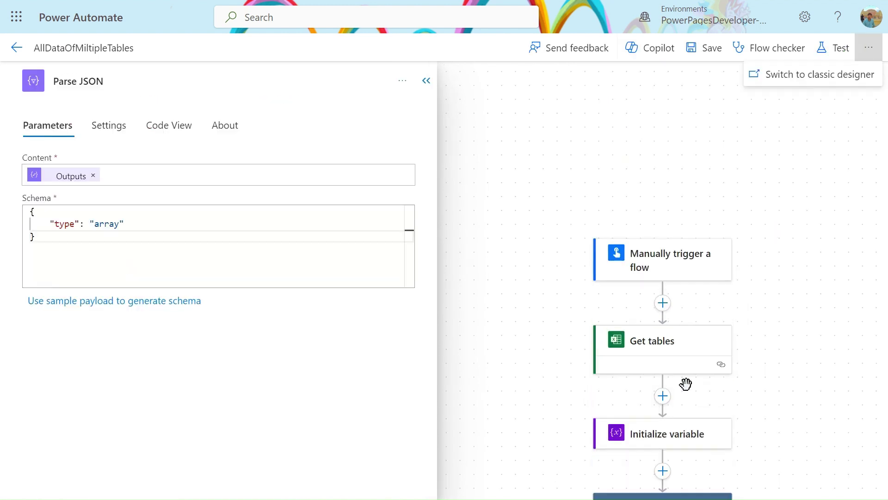
pyautogui.click(111, 301)
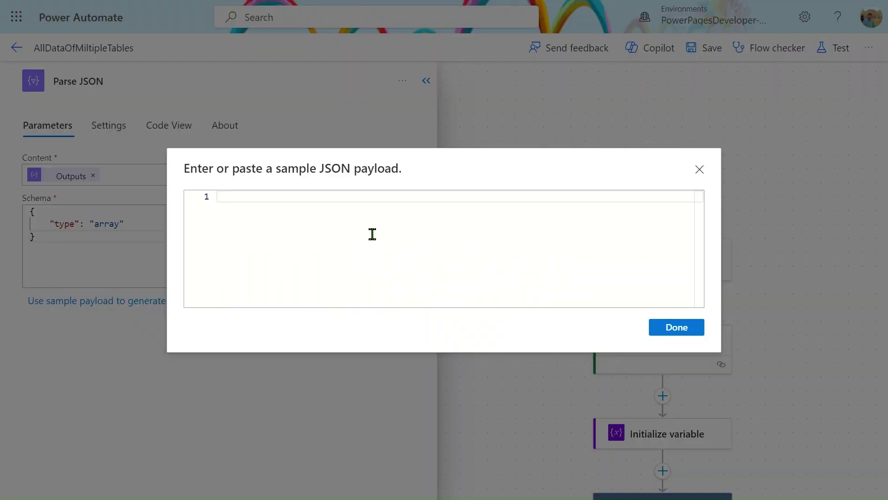
pyautogui.hotkey('ctrl', 'v')
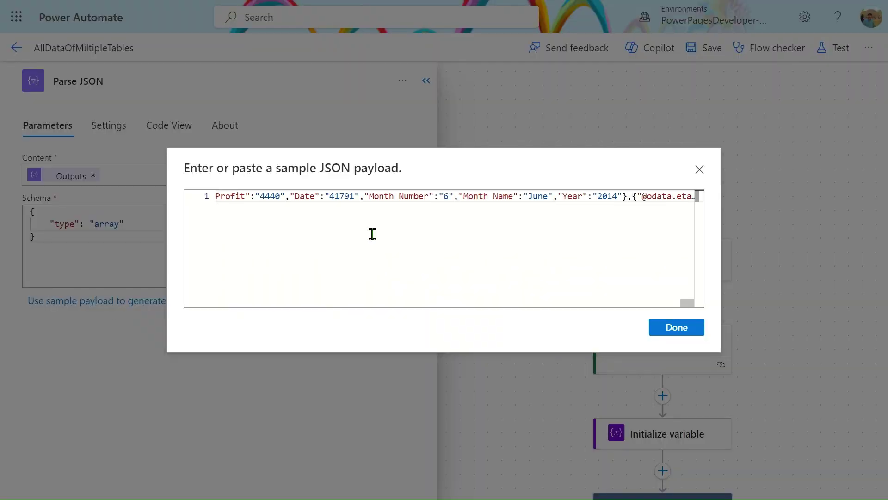
pyautogui.click(678, 330)
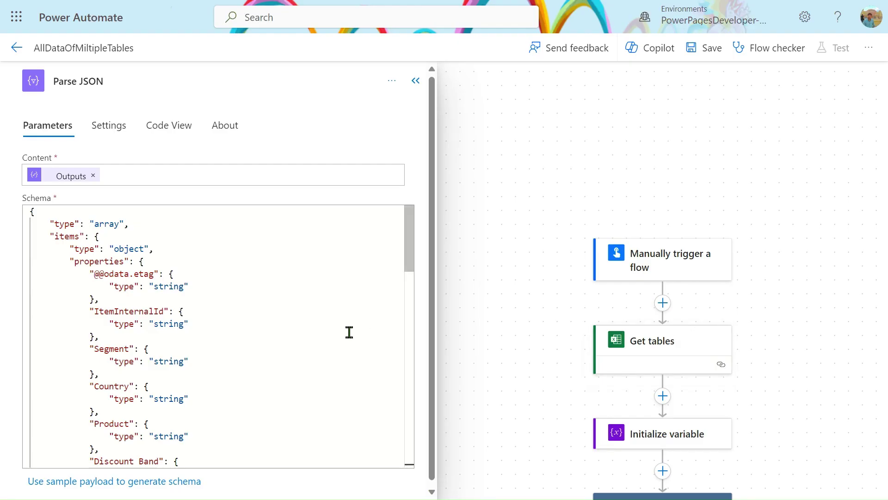
pyautogui.scroll(-10, 348, 331)
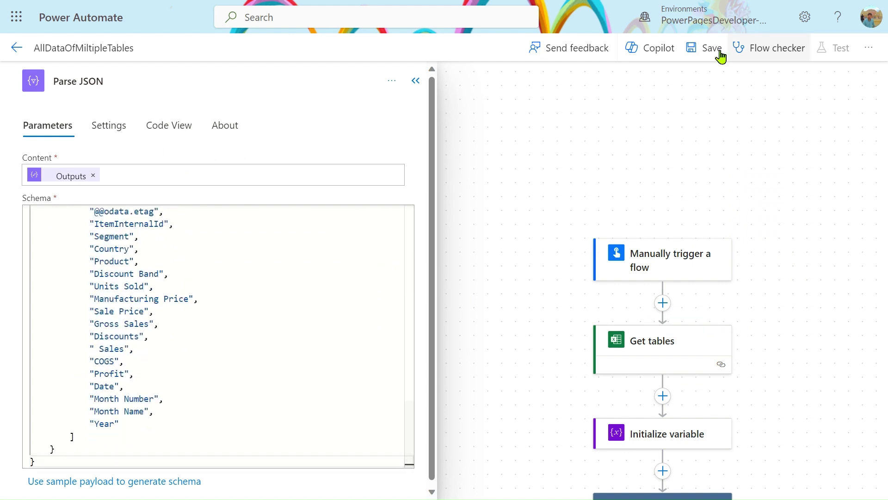
pyautogui.click(704, 49)
# Step: Review the Compose action's parameters and the Paseo and Montana sheets in the Excel source workbook
pyautogui.scroll(-10, 486, 171)
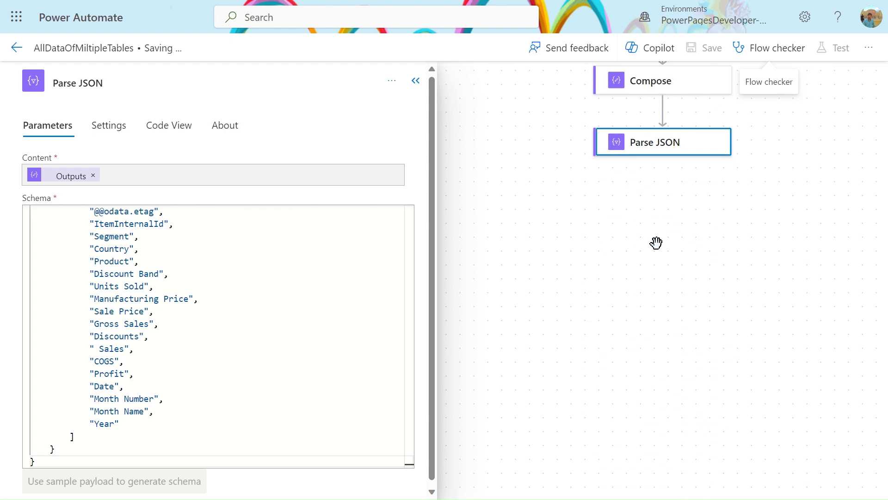
pyautogui.scroll(2, 657, 245)
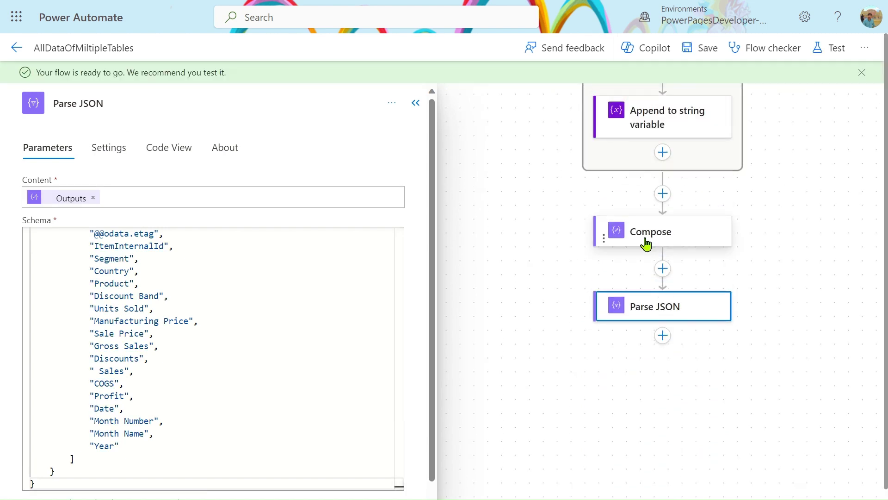
pyautogui.scroll(1, 646, 244)
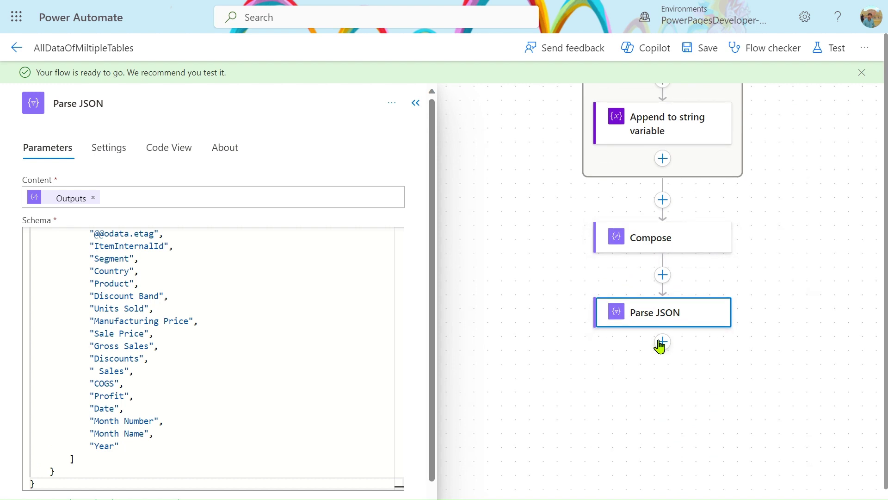
pyautogui.click(621, 244)
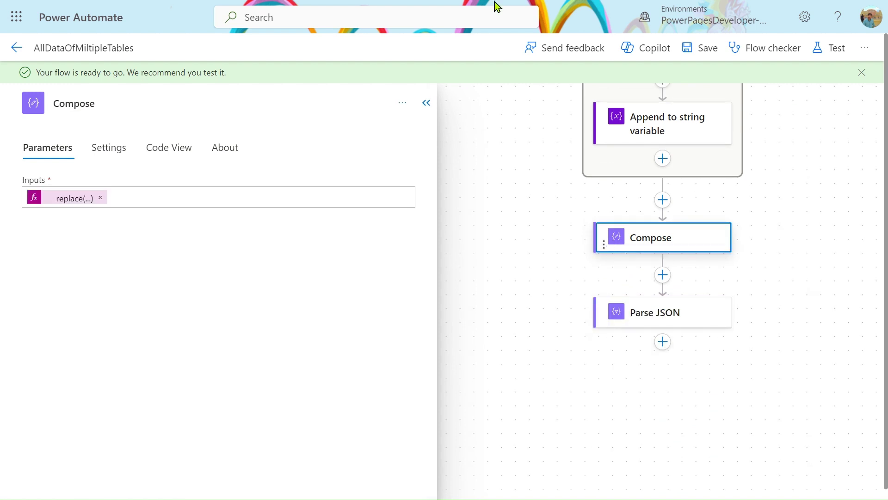
pyautogui.click(326, 7)
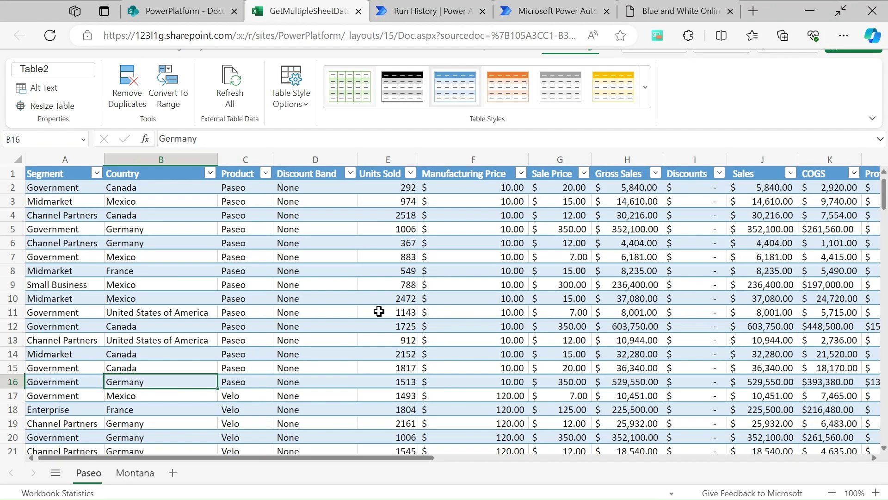
pyautogui.click(125, 474)
pyautogui.click(92, 474)
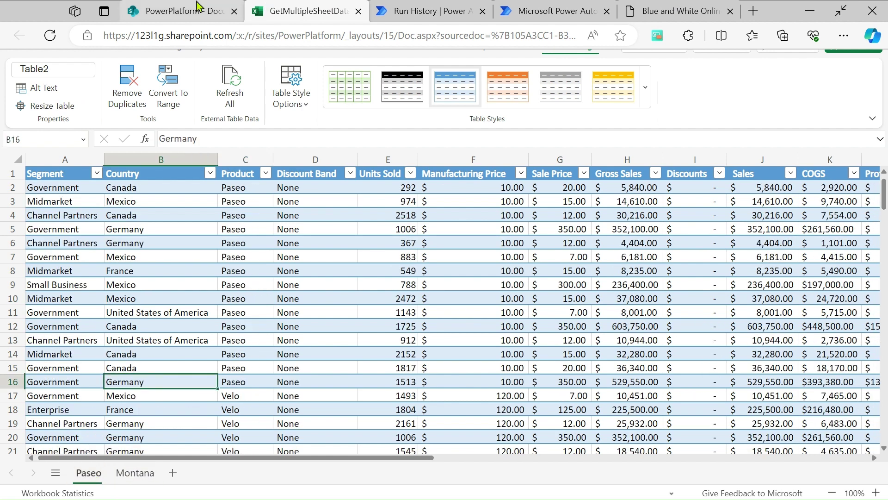
pyautogui.click(568, 8)
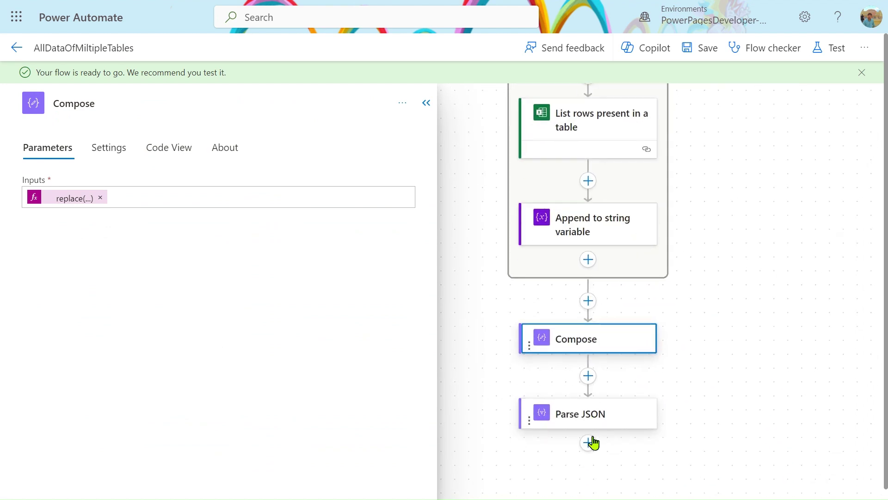
# Step: Add a Data Operation Compose action after the Parse JSON action
pyautogui.click(592, 416)
pyautogui.click(578, 438)
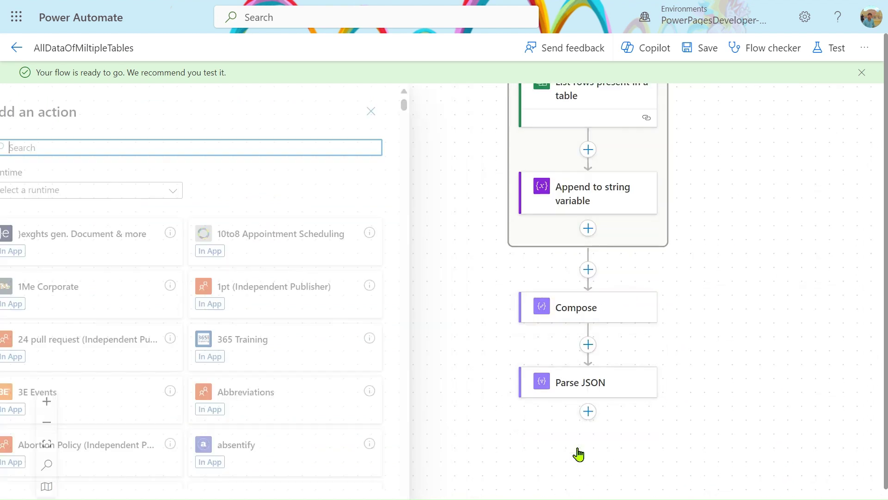
pyautogui.write('c')
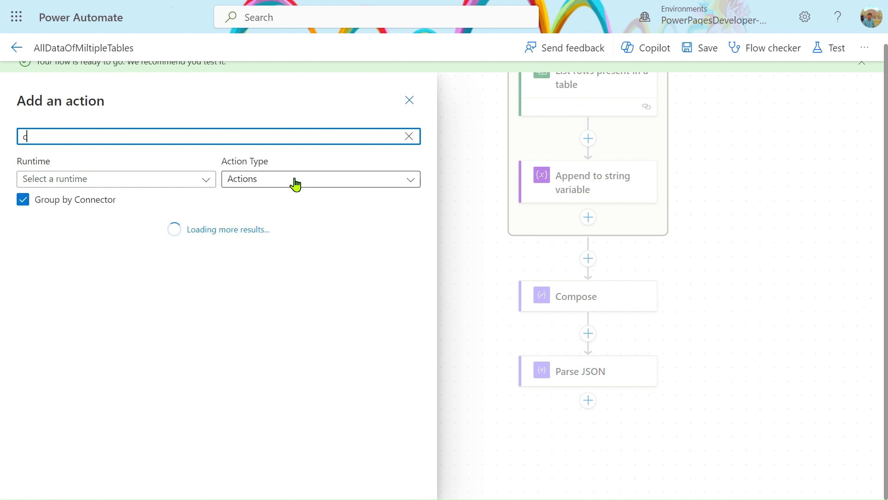
pyautogui.write('ompose')
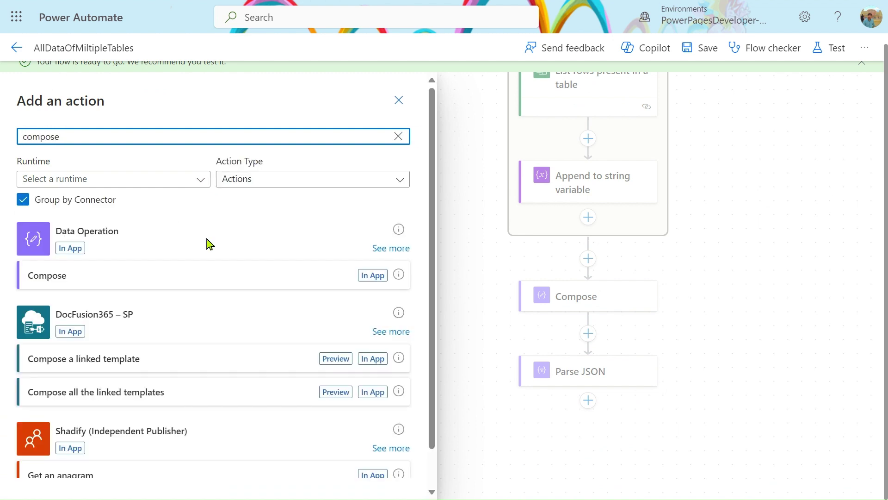
pyautogui.click(362, 276)
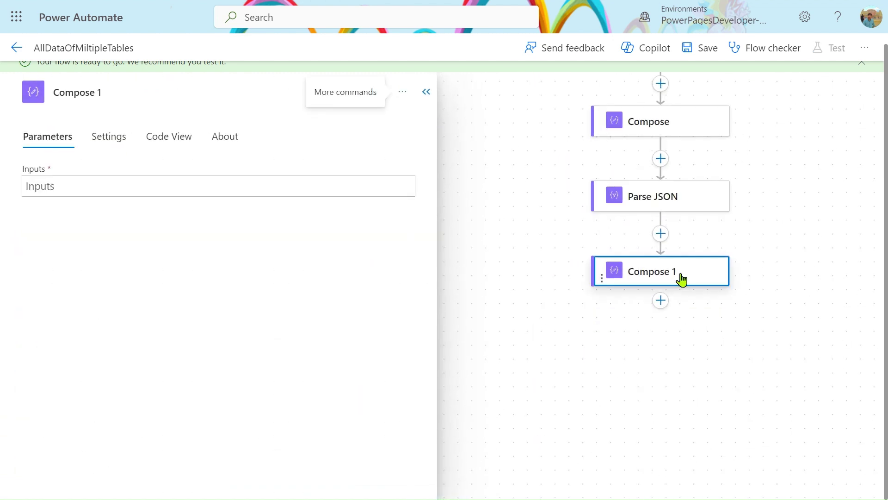
# Step: Browse the Parse JSON fields offered as dynamic content for the second Compose action's inputs
pyautogui.click(256, 187)
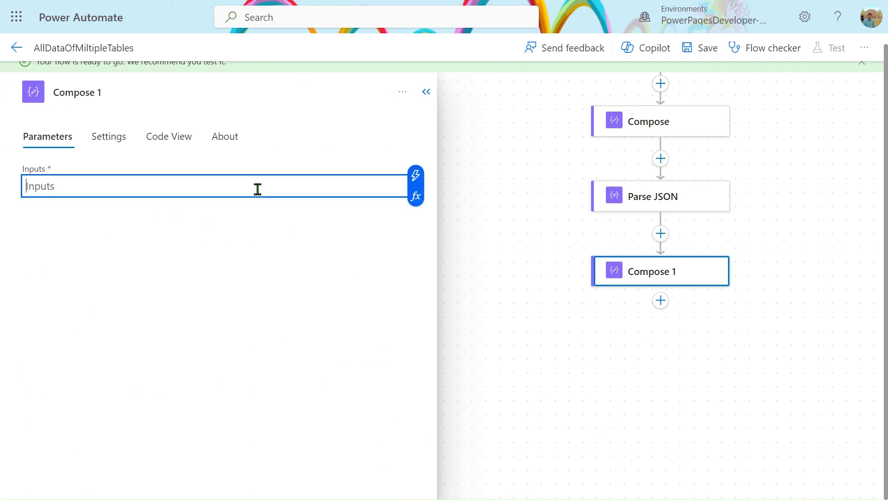
pyautogui.click(418, 180)
pyautogui.scroll(-15, 509, 366)
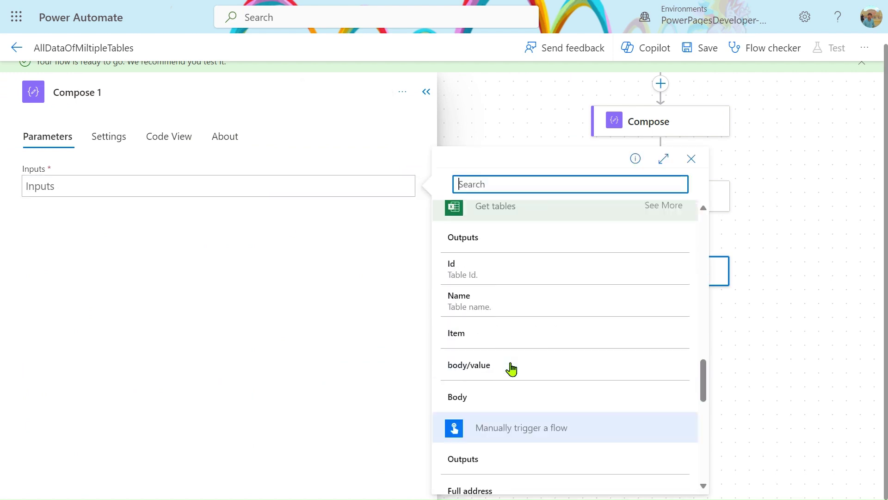
pyautogui.scroll(10, 509, 368)
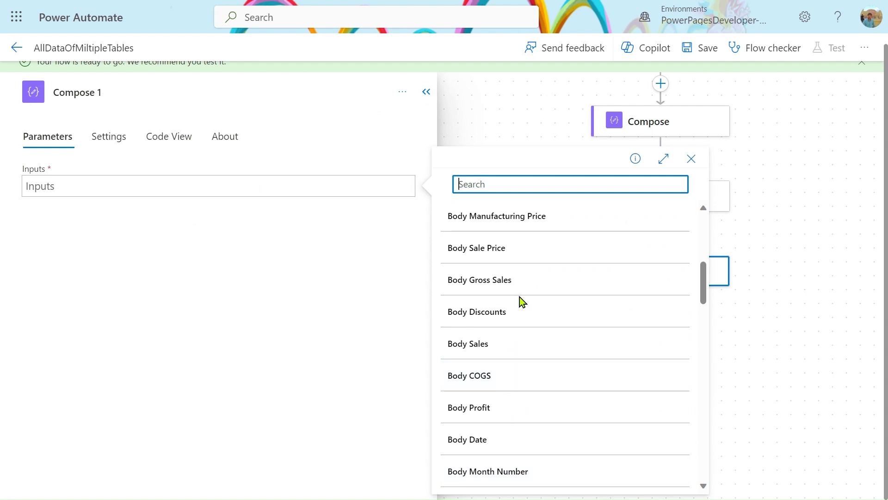
pyautogui.scroll(6, 504, 375)
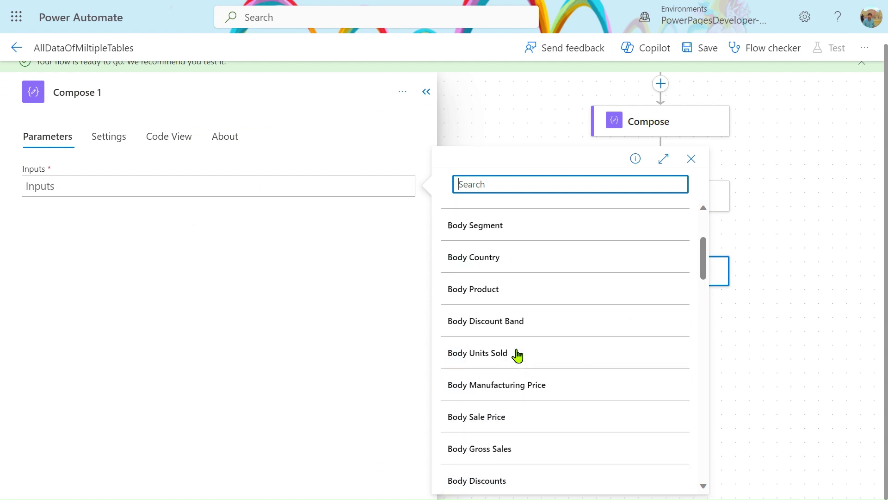
pyautogui.click(798, 322)
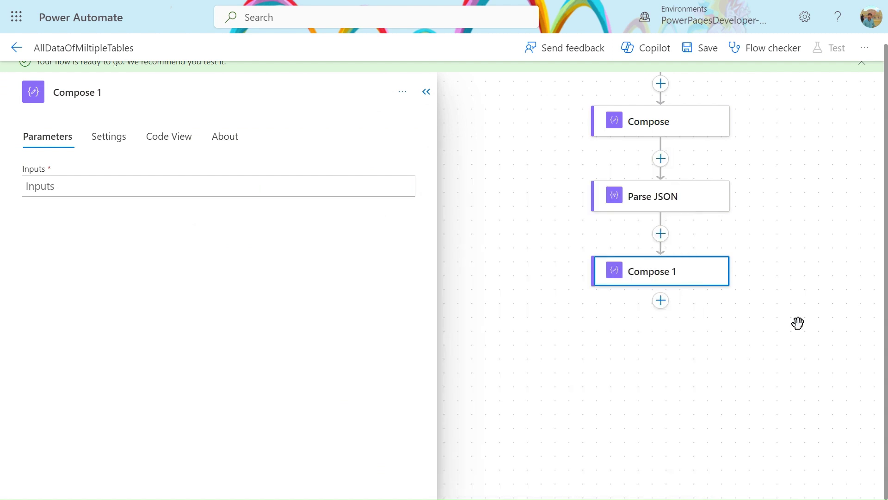